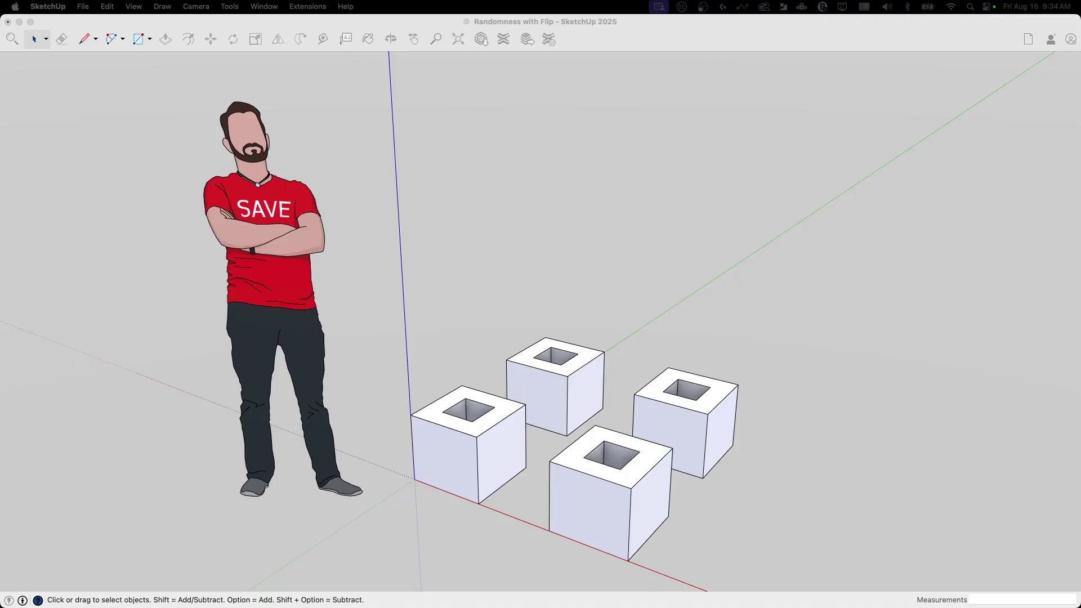
# Push/Pull the back box's top up about 1' 1 3/8" and the front box's top down about 4 1/8".
pyautogui.click(572, 214)
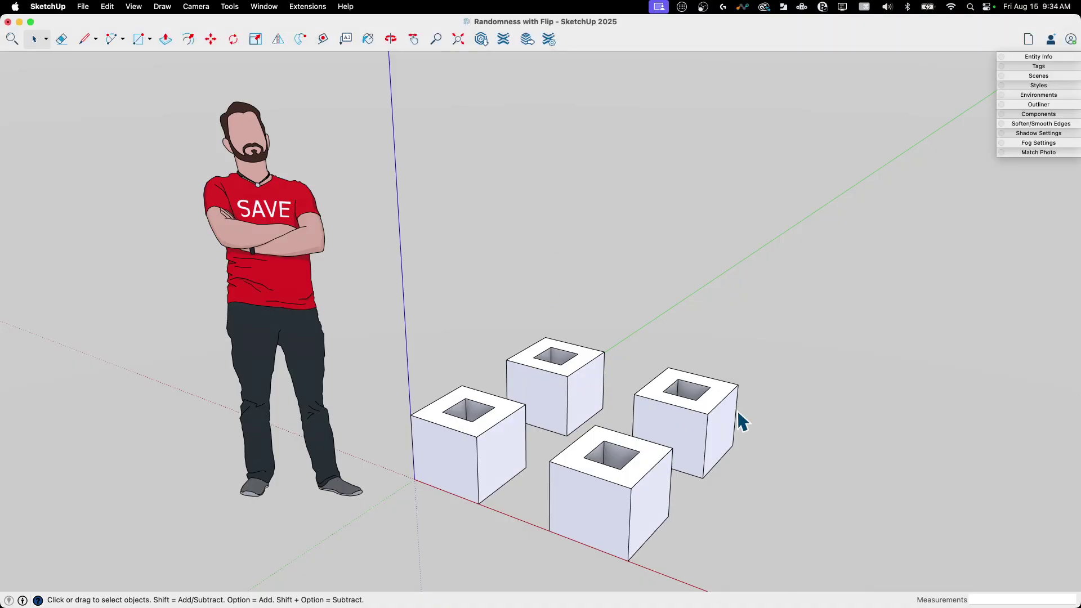
pyautogui.moveTo(738, 414)
pyautogui.mouseDown(button='middle')
pyautogui.moveTo(541, 439)
pyautogui.moveTo(629, 557)
pyautogui.moveTo(556, 317)
pyautogui.moveTo(625, 326)
pyautogui.moveTo(600, 433)
pyautogui.mouseUp(button='middle')
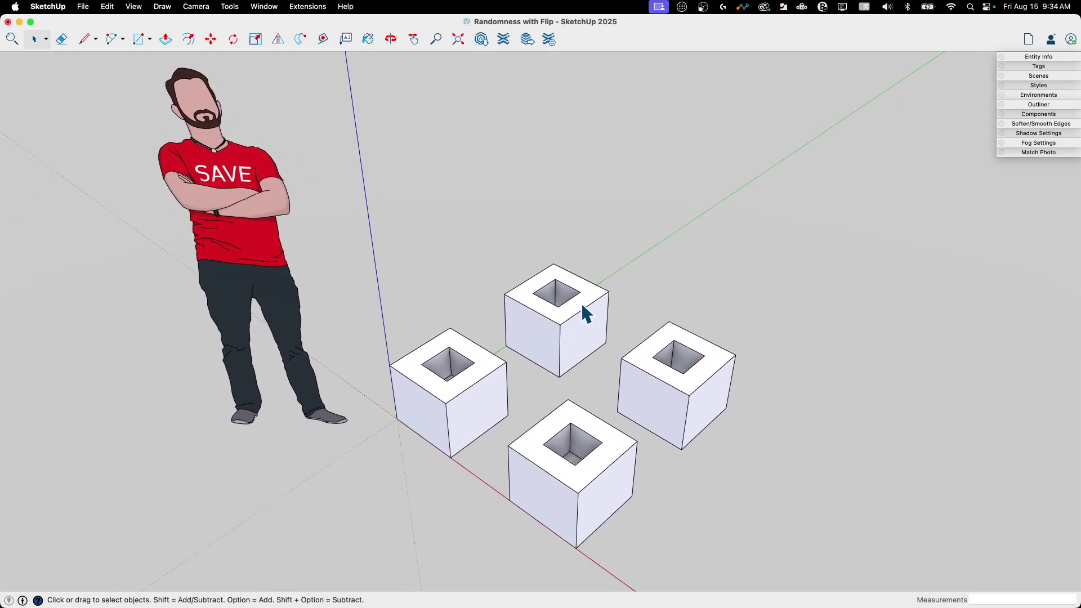
pyautogui.moveTo(583, 307); pyautogui.dragTo(579, 307, button='middle')
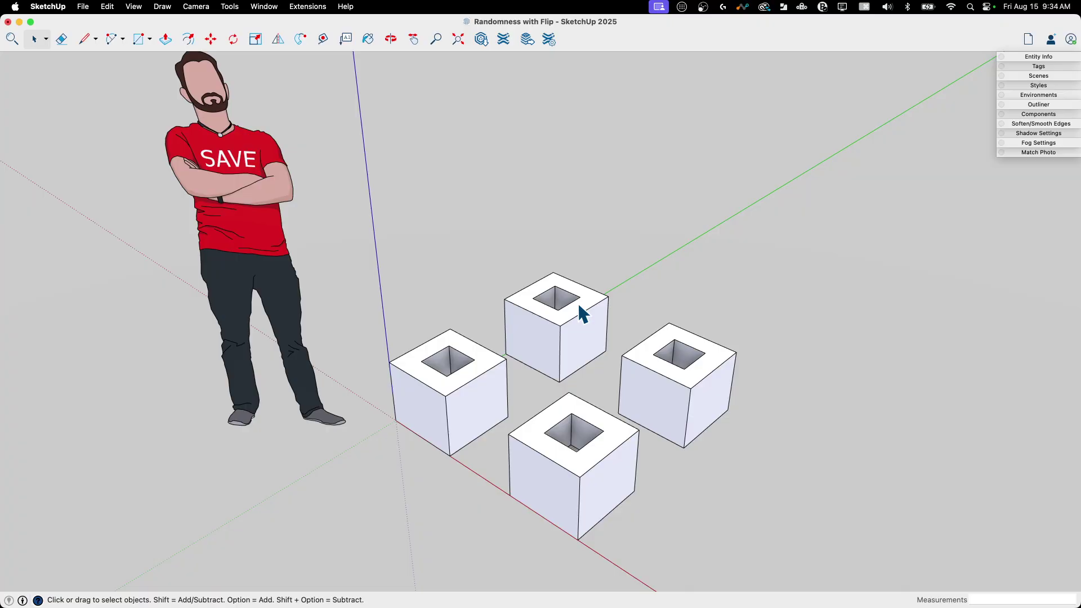
pyautogui.press('p')
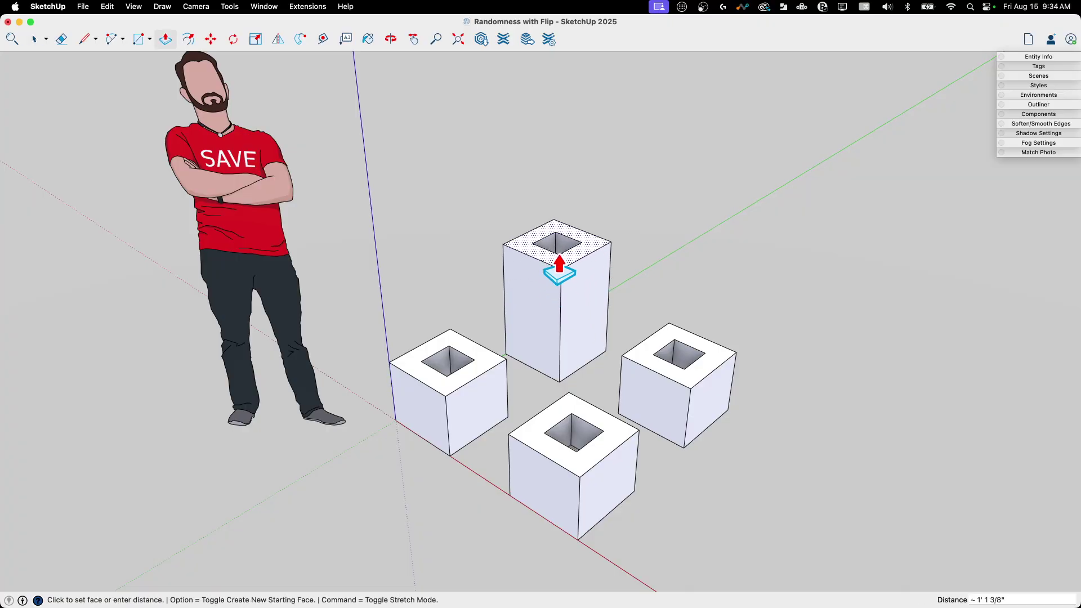
pyautogui.click(555, 270)
pyautogui.click(593, 433)
pyautogui.click(588, 445)
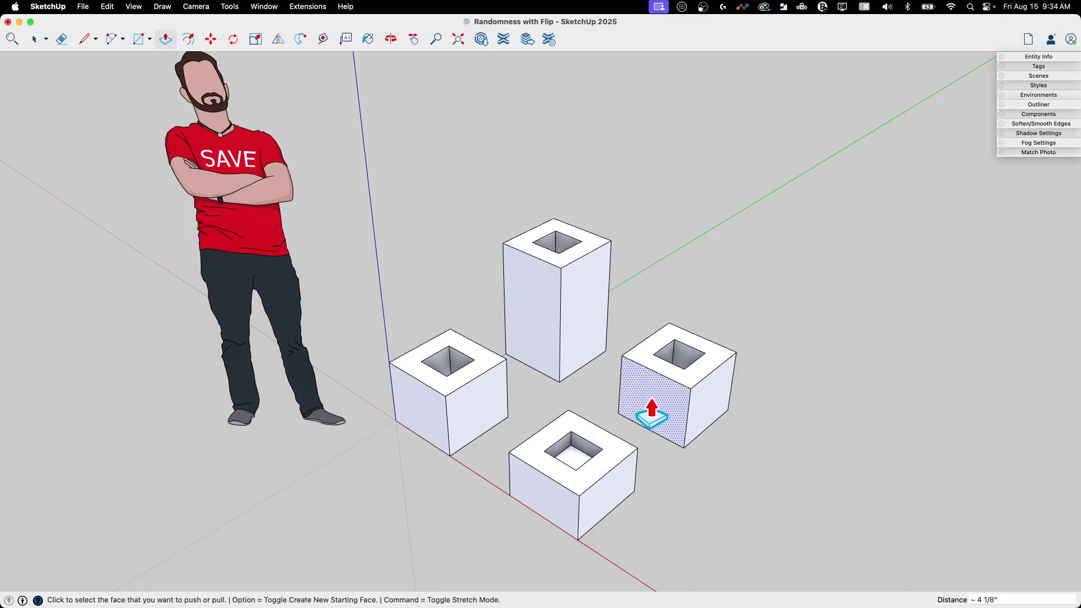
# Scale the whole box beside the shortened one up uniformly to about 1.29.
pyautogui.press('space')
pyautogui.tripleClick(659, 404)
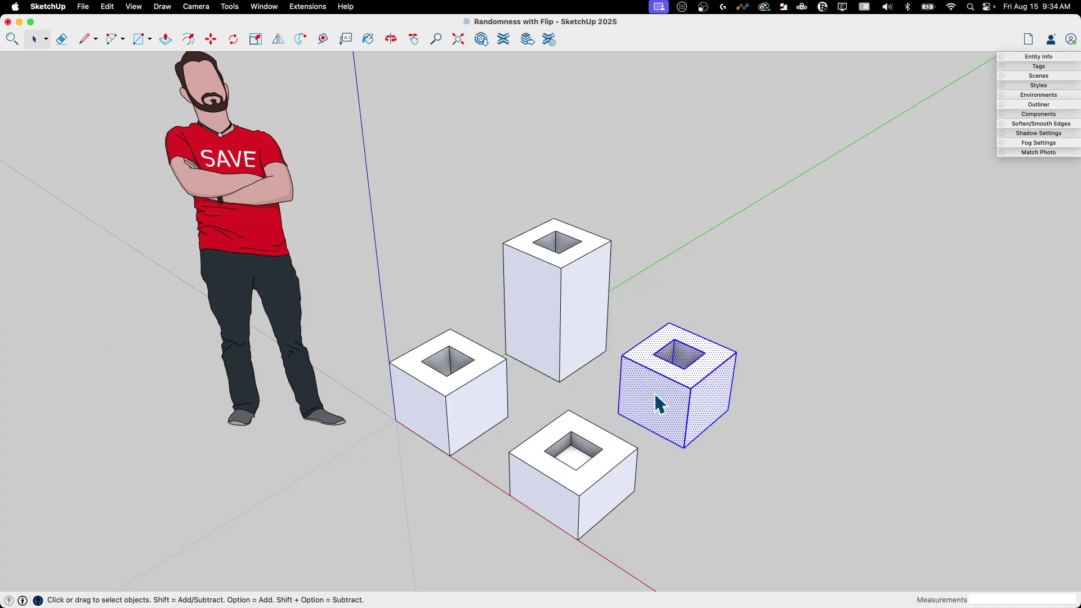
pyautogui.press('s')
pyautogui.click(621, 356)
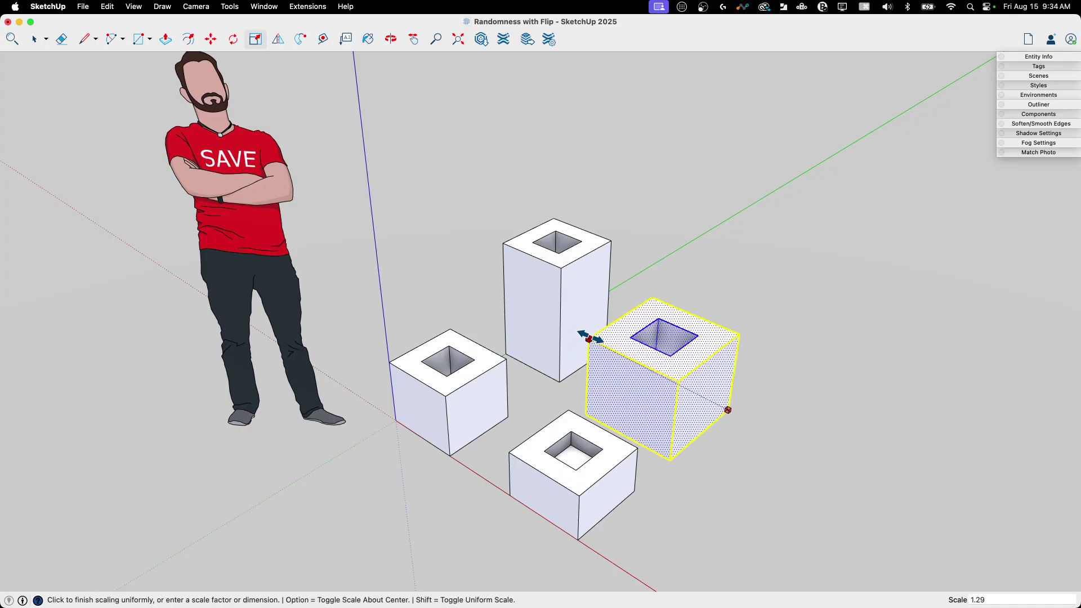
pyautogui.press('space')
pyautogui.click(809, 397)
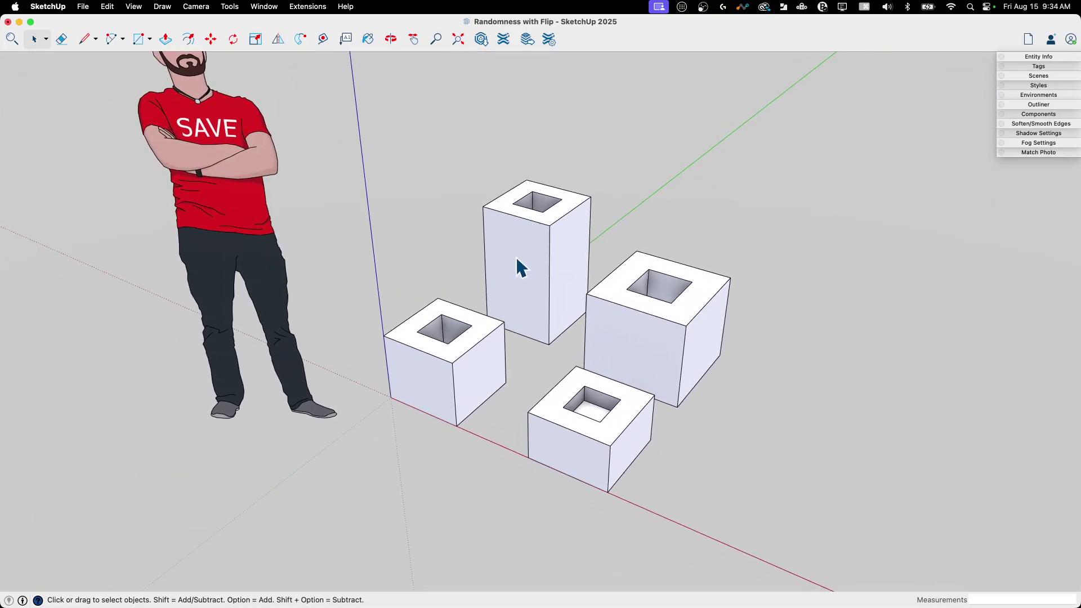
# Copy the four clustered boxes along the green axis about 5' 3 5/16" and repeat the copy 3x.
pyautogui.moveTo(519, 268); pyautogui.dragTo(391, 304, button='middle')
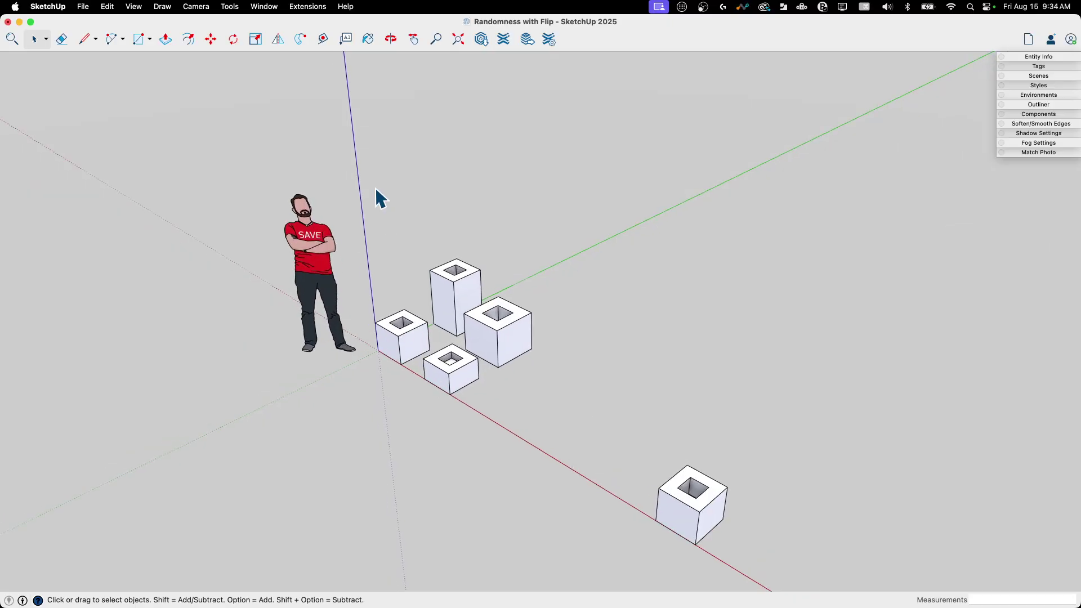
pyautogui.moveTo(629, 443); pyautogui.dragTo(577, 431)
pyautogui.press('m')
pyautogui.moveTo(586, 429); pyautogui.dragTo(520, 401, button='middle')
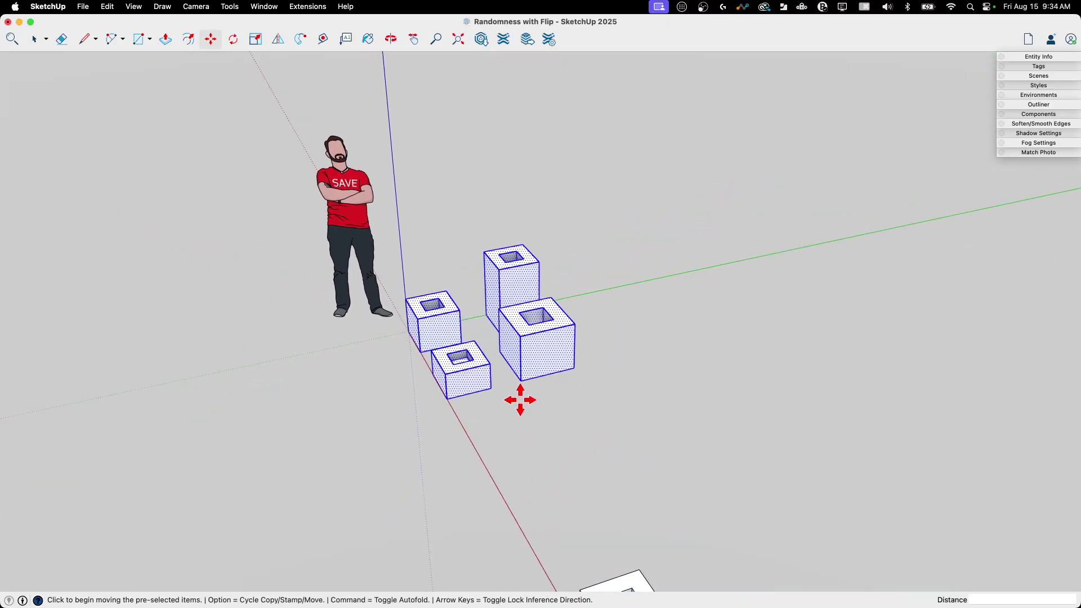
pyautogui.click(446, 399)
pyautogui.press('alt')
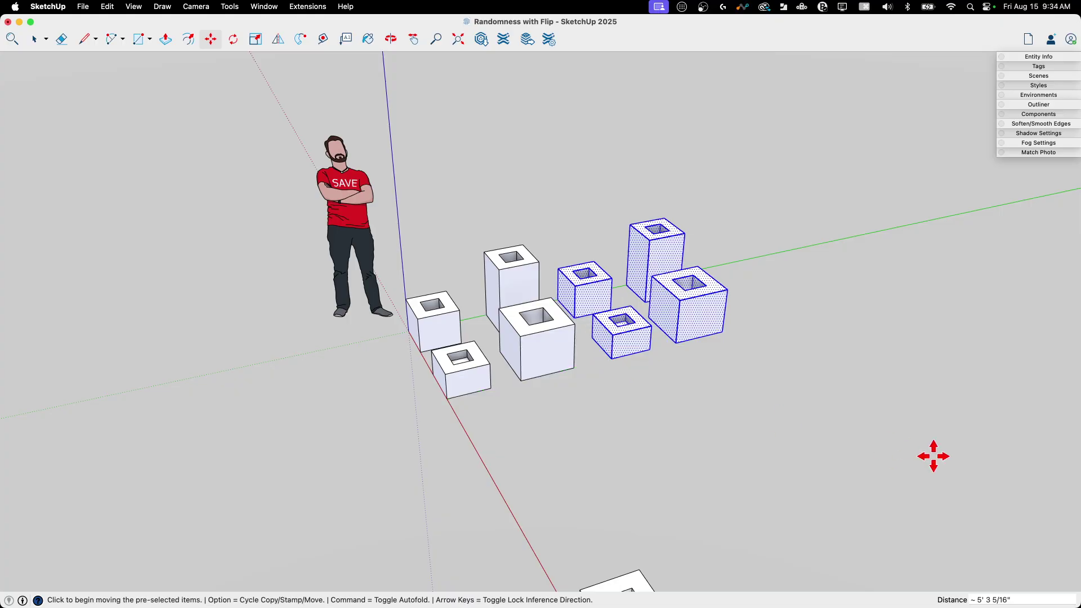
pyautogui.write('3x')
pyautogui.press('Return')
pyautogui.press('space')
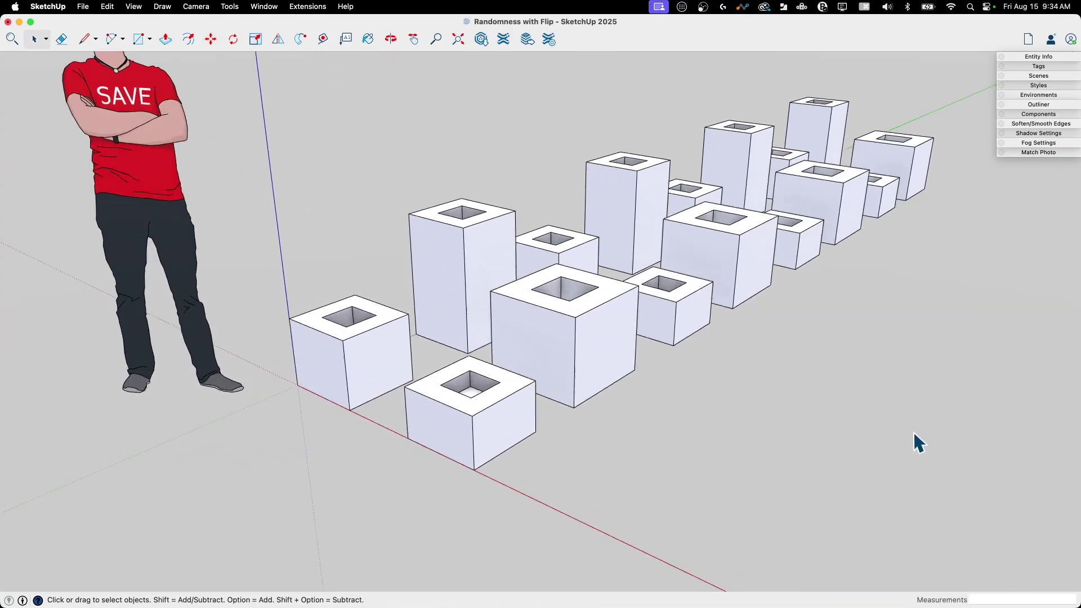
# Group one large box and the neighbouring short box in the copied rows as separate groups.
pyautogui.moveTo(871, 423); pyautogui.dragTo(560, 465, button='middle')
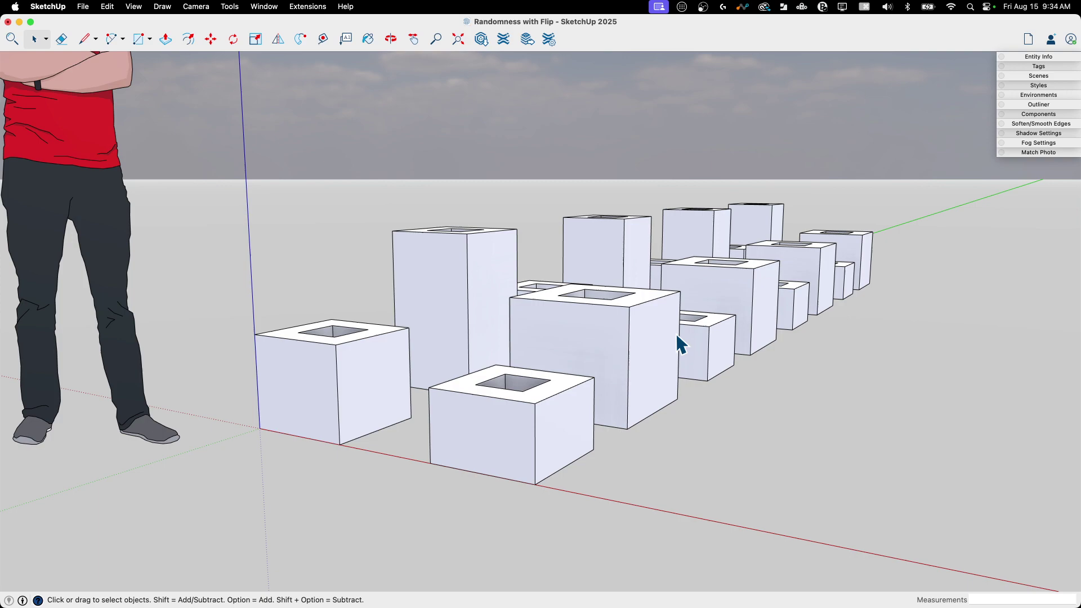
pyautogui.moveTo(897, 236); pyautogui.dragTo(297, 391, button='middle')
pyautogui.scroll(-3, 296, 391)
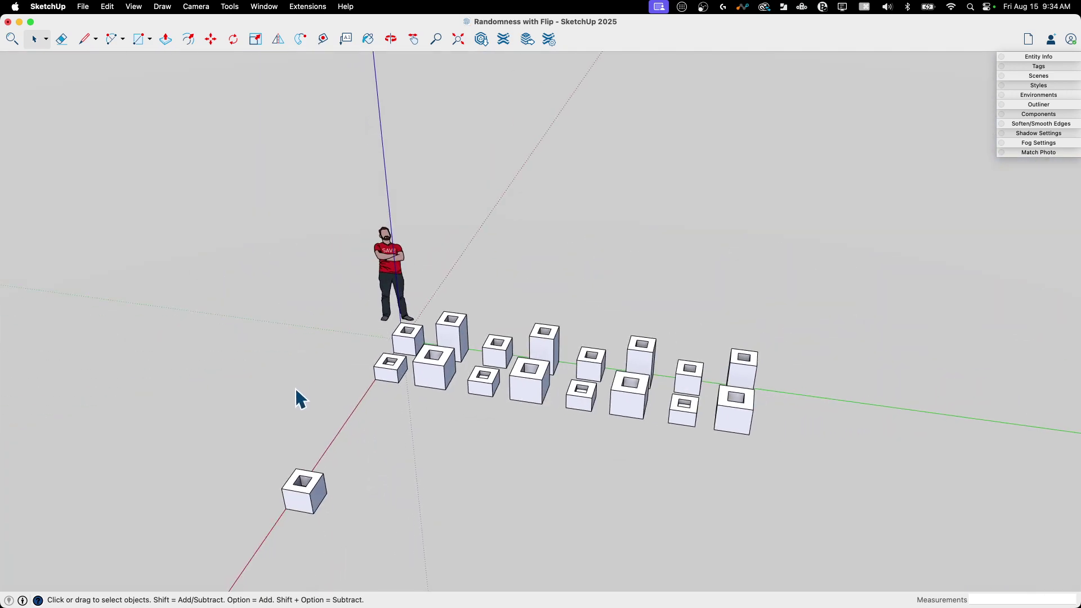
pyautogui.moveTo(380, 383); pyautogui.dragTo(625, 273, button='middle')
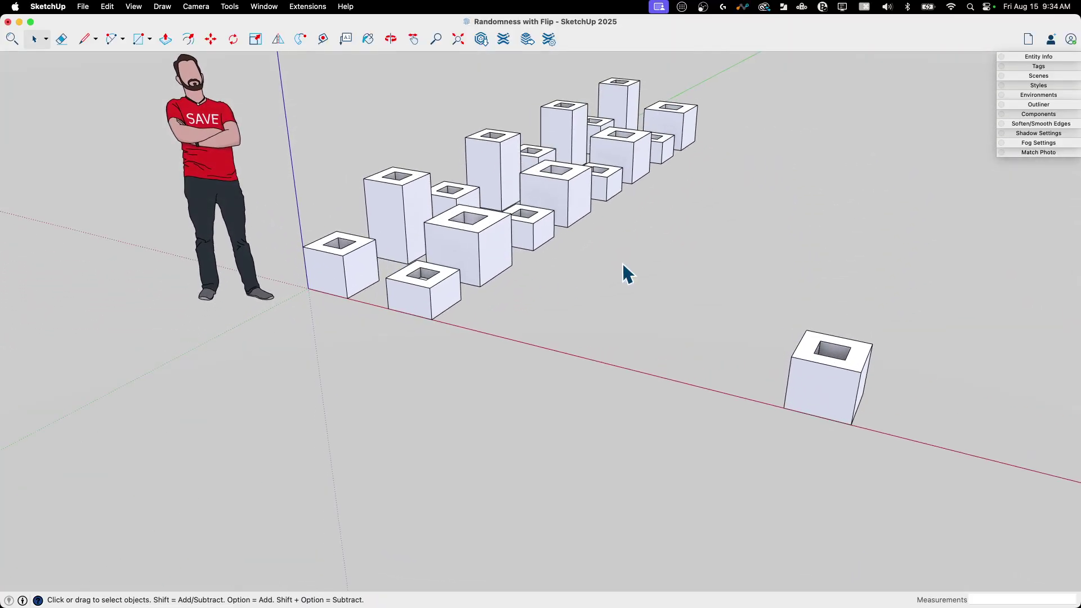
pyautogui.scroll(3, 503, 200)
pyautogui.moveTo(502, 200); pyautogui.dragTo(588, 320, button='middle')
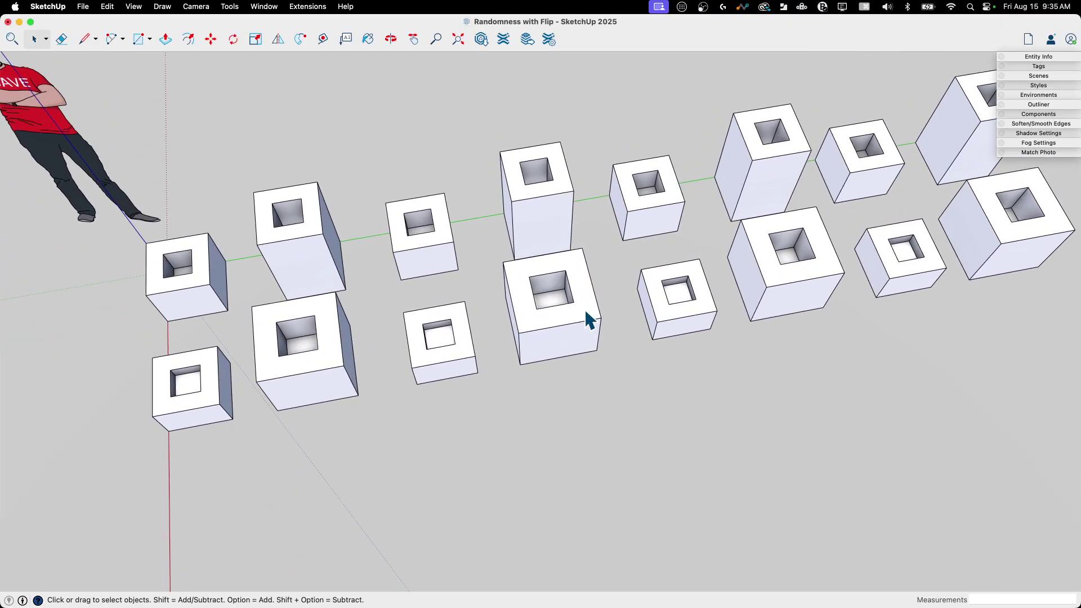
pyautogui.rightClick(589, 320)
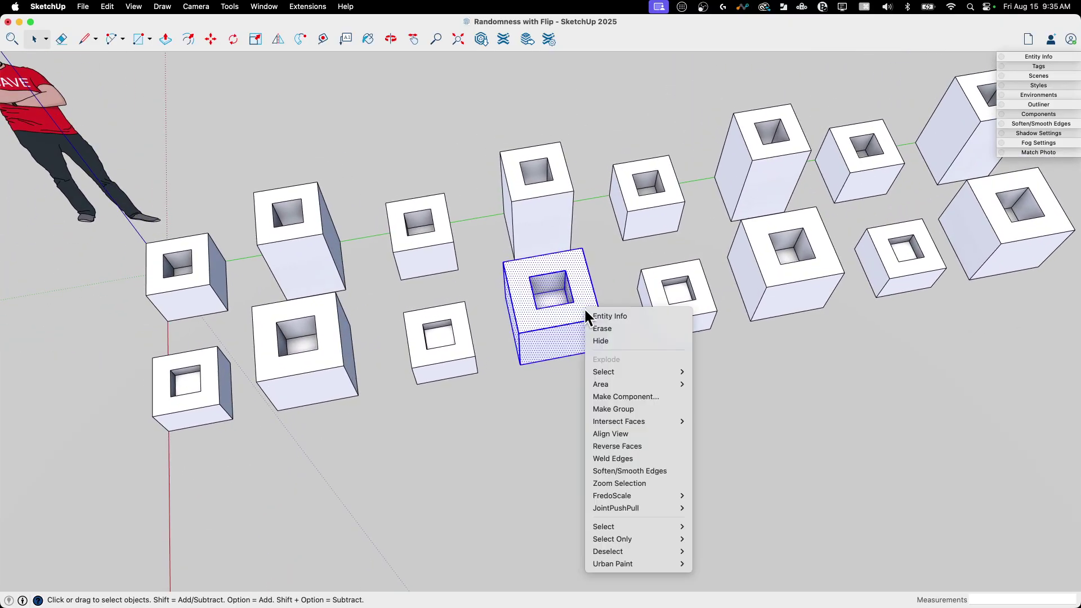
pyautogui.click(642, 411)
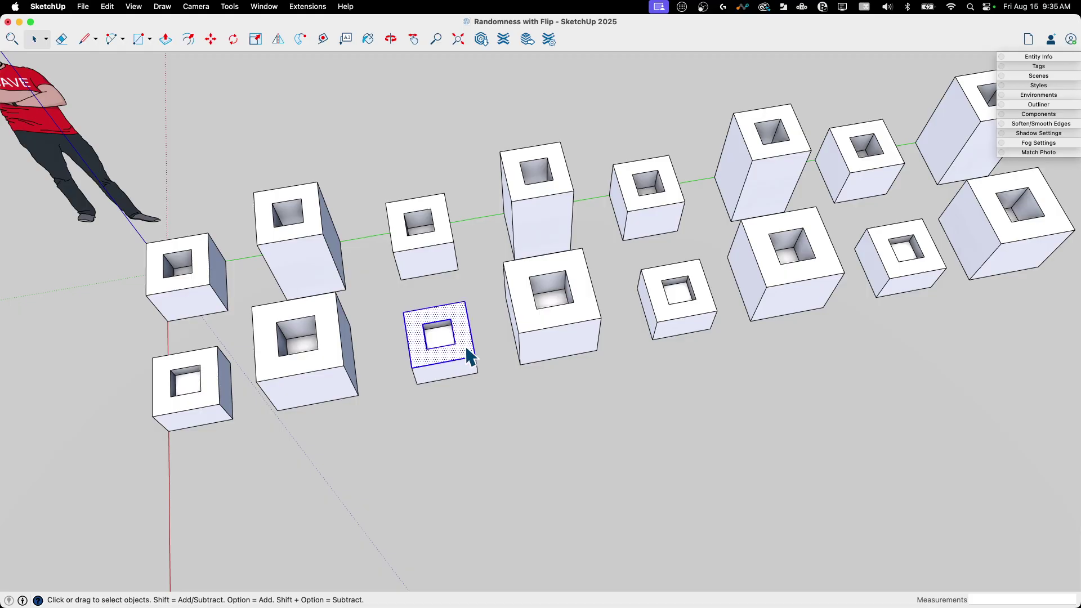
pyautogui.rightClick(460, 360)
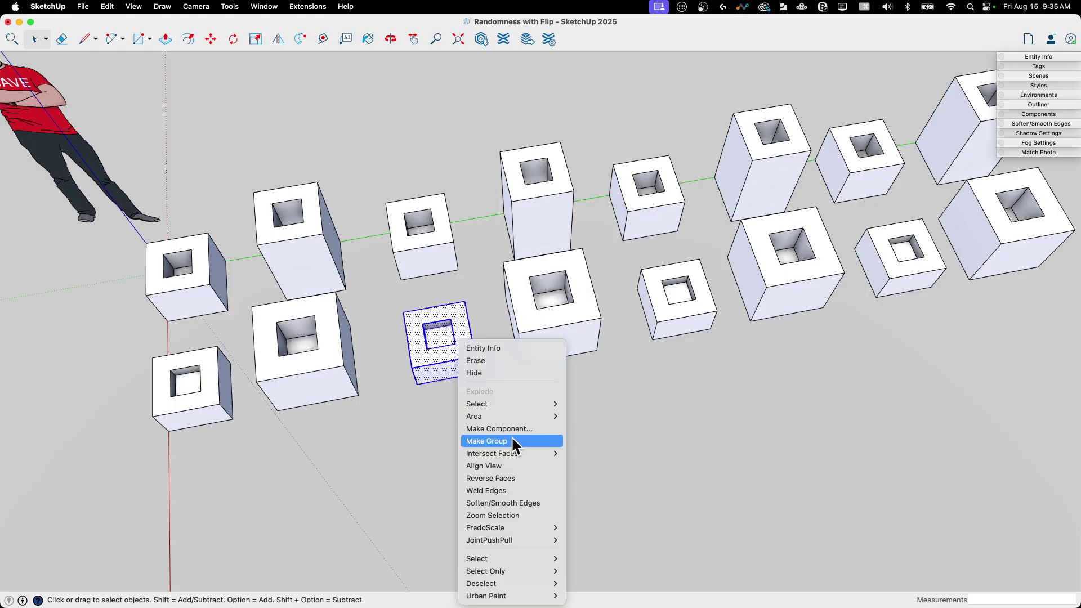
pyautogui.click(512, 439)
# Scale one of the short copied boxes vertically to a blue scale of about 2.30.
pyautogui.moveTo(512, 439); pyautogui.dragTo(678, 329, button='middle')
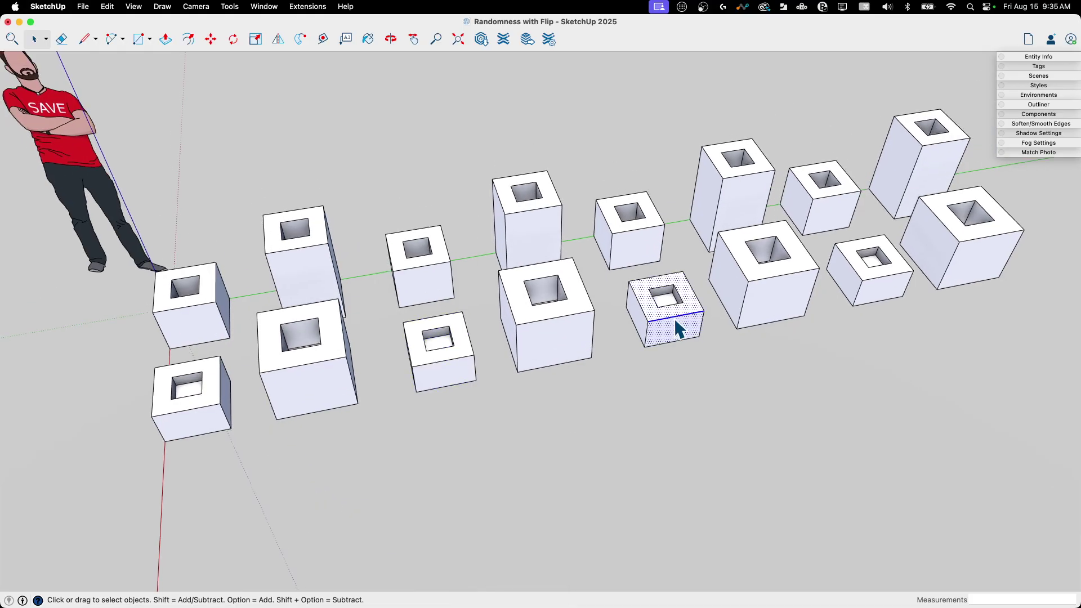
pyautogui.press('s')
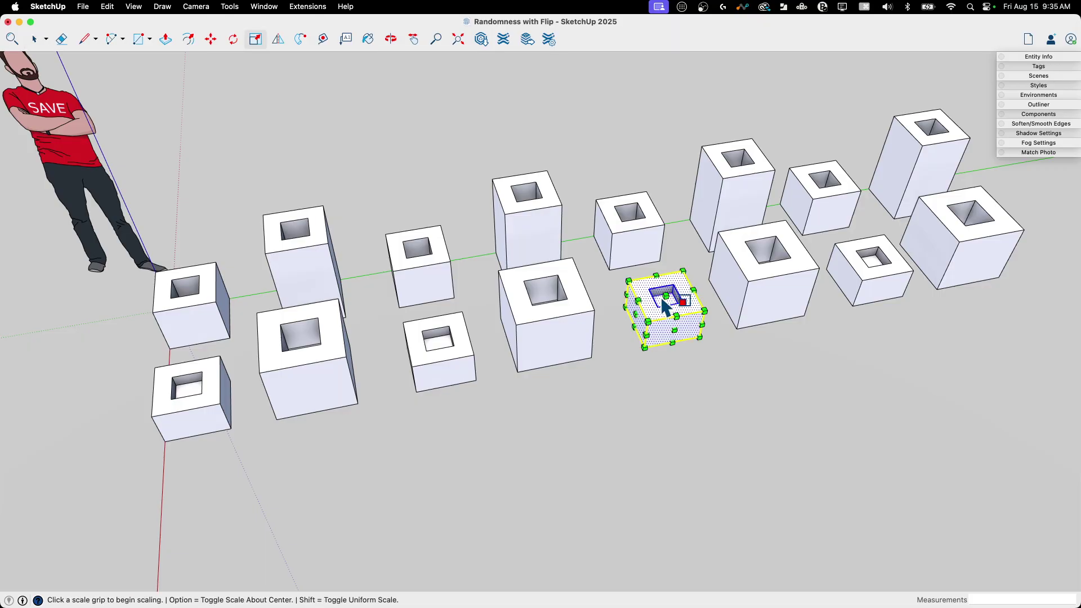
pyautogui.click(666, 293)
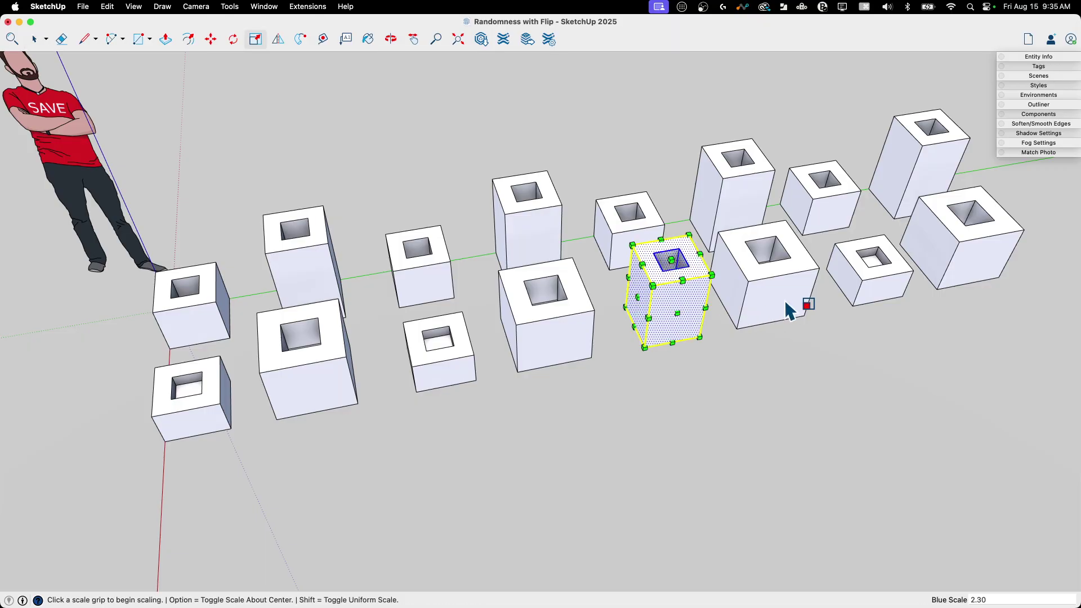
pyautogui.press('space')
# Scale the short box in the farthest copied set down uniformly.
pyautogui.click(894, 290)
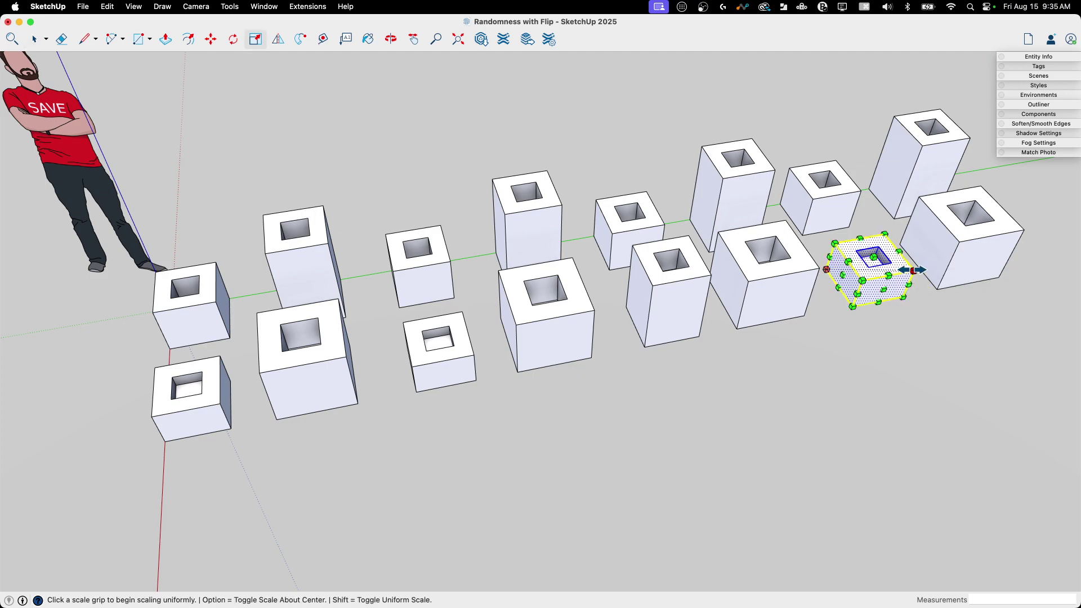
pyautogui.click(913, 270)
pyautogui.click(900, 283)
pyautogui.press('space')
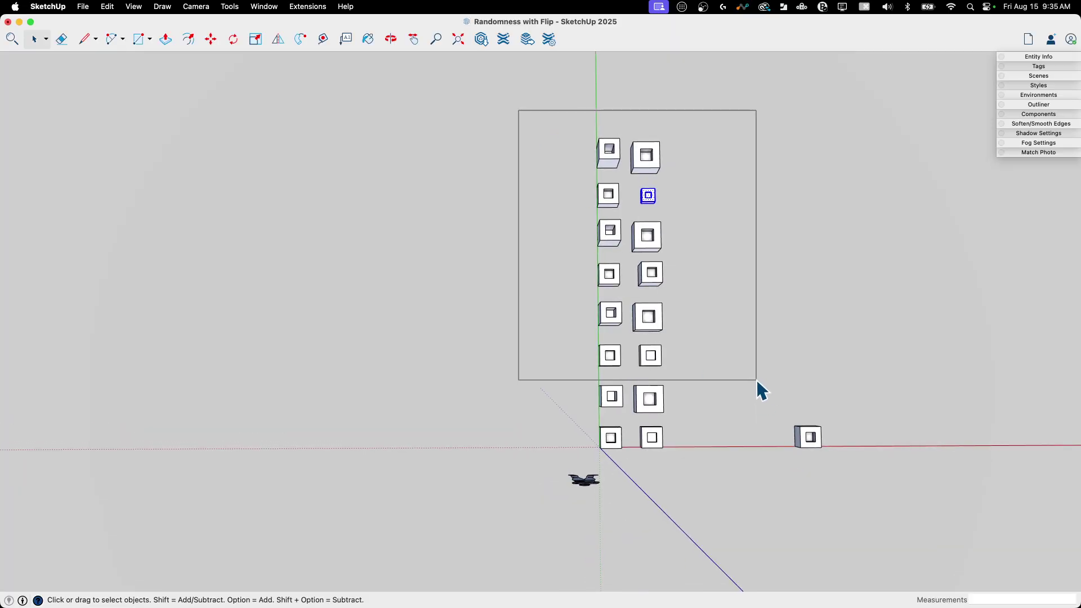
# Delete the three copied sets of boxes, keeping the original four and the separate box.
pyautogui.moveTo(756, 379); pyautogui.dragTo(744, 372)
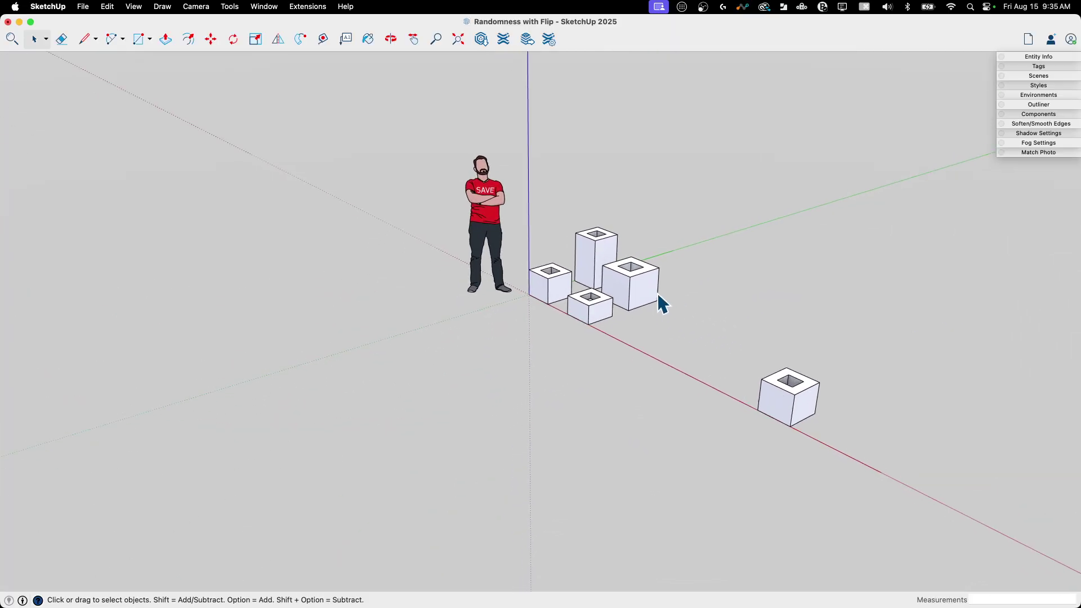
pyautogui.scroll(5, 657, 293)
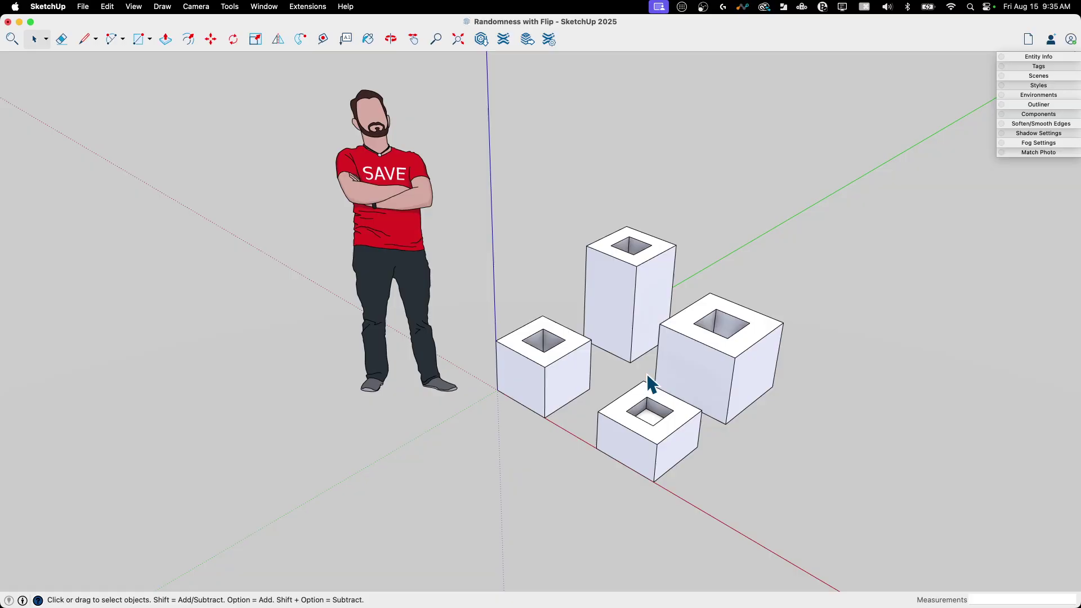
pyautogui.scroll(5, 516, 383)
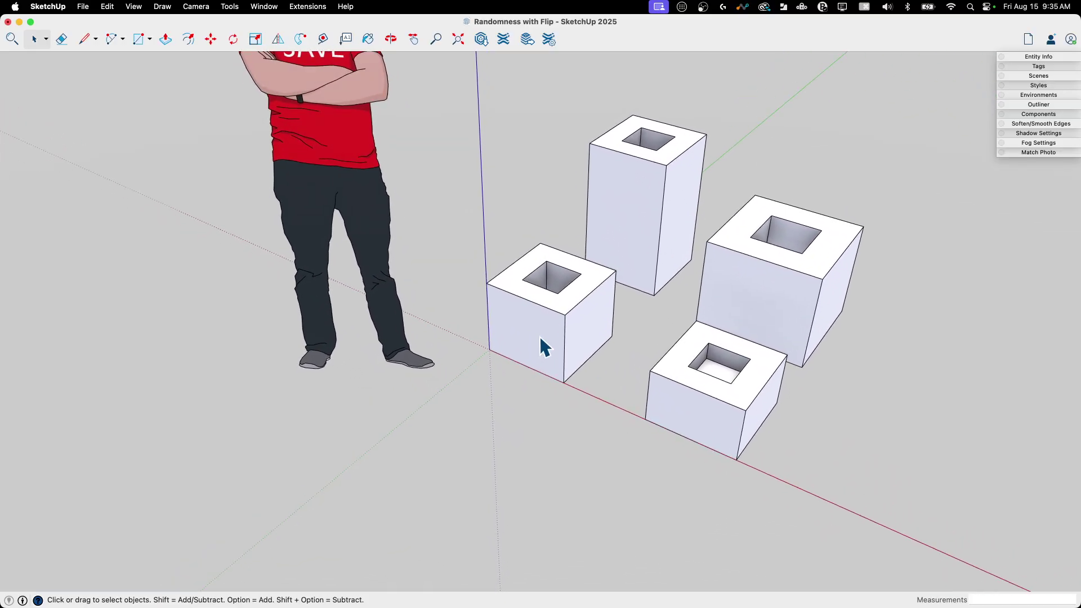
# Scale the box at the origin down uniformly to about 0.84.
pyautogui.click(607, 298)
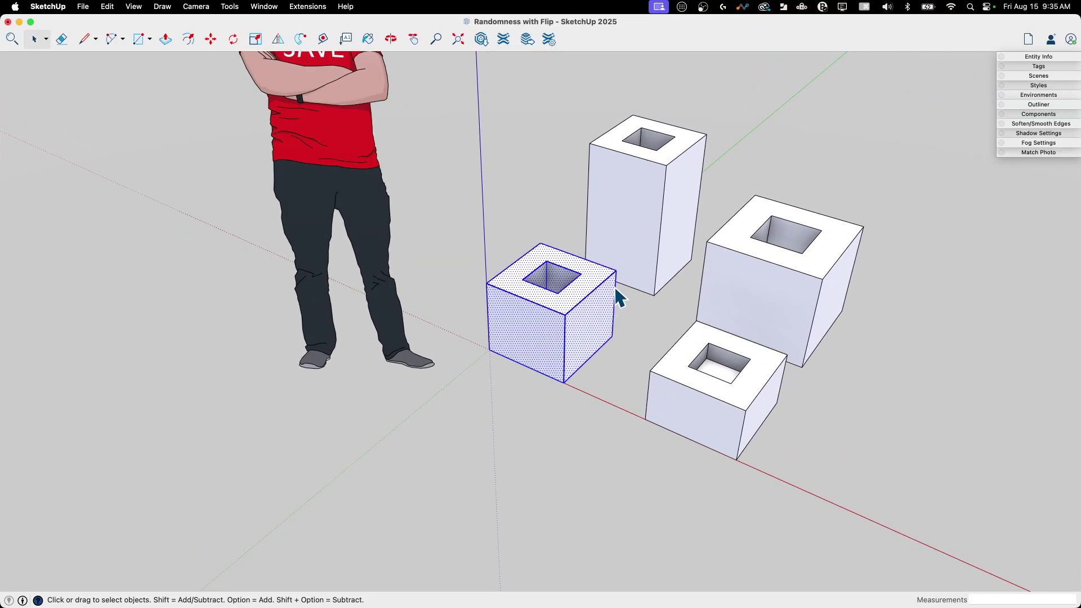
pyautogui.press('s')
pyautogui.click(617, 270)
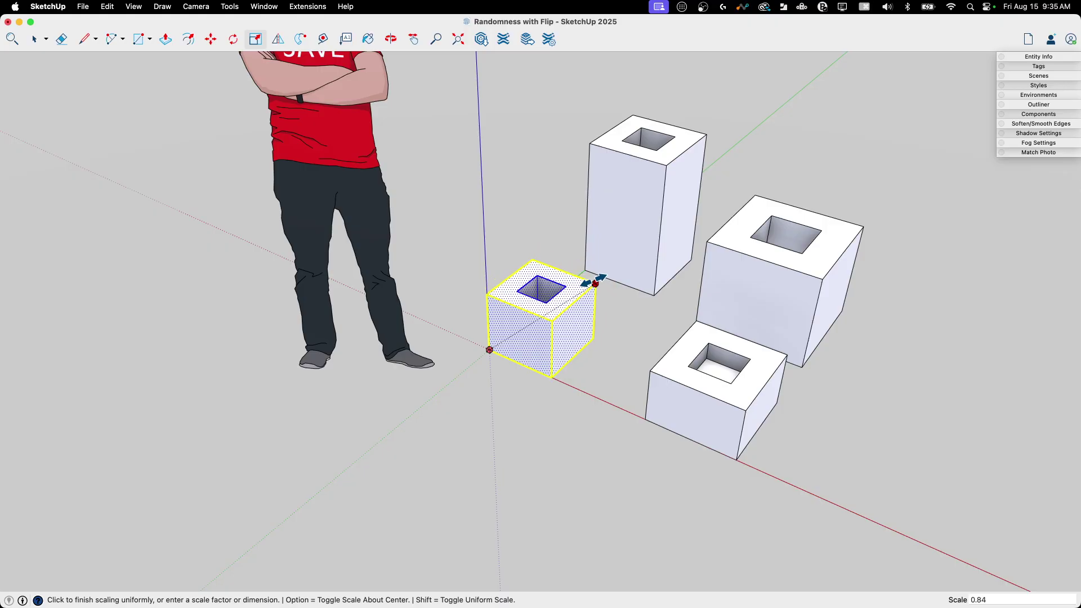
pyautogui.press('space')
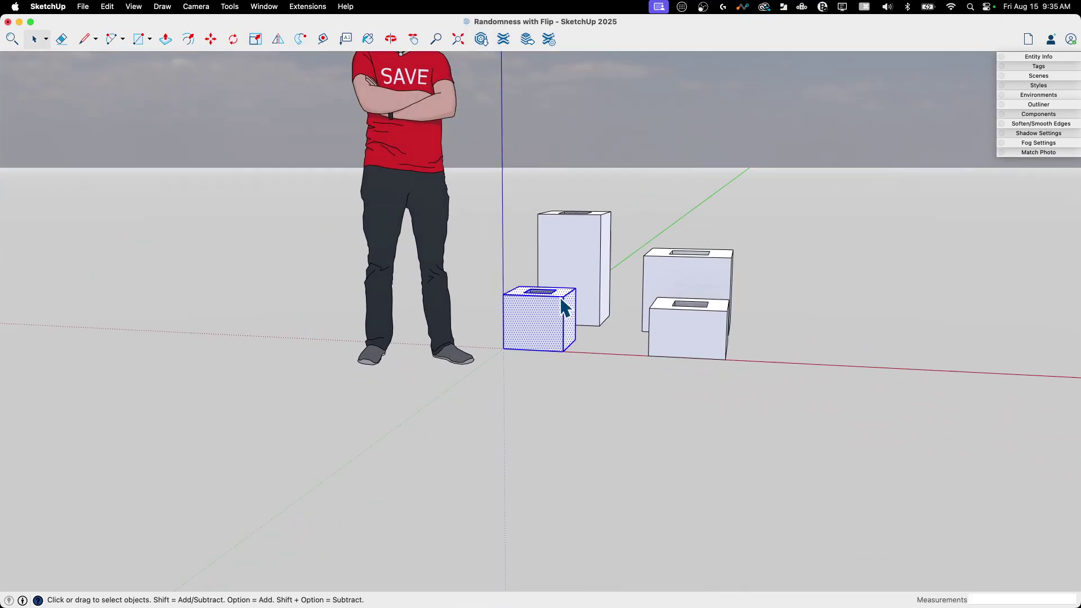
# Select the four boxes near the origin and make them one group.
pyautogui.moveTo(652, 346); pyautogui.dragTo(533, 224, button='middle')
pyautogui.moveTo(819, 524); pyautogui.dragTo(821, 524)
pyautogui.moveTo(821, 524)
pyautogui.mouseDown(button='middle')
pyautogui.moveTo(688, 402)
pyautogui.moveTo(724, 381)
pyautogui.moveTo(656, 212)
pyautogui.moveTo(680, 363)
pyautogui.moveTo(607, 279)
pyautogui.moveTo(715, 311)
pyautogui.moveTo(753, 342)
pyautogui.moveTo(674, 343)
pyautogui.moveTo(683, 398)
pyautogui.moveTo(691, 342)
pyautogui.moveTo(669, 348)
pyautogui.mouseUp(button='middle')
pyautogui.rightClick(724, 375)
pyautogui.click(763, 443)
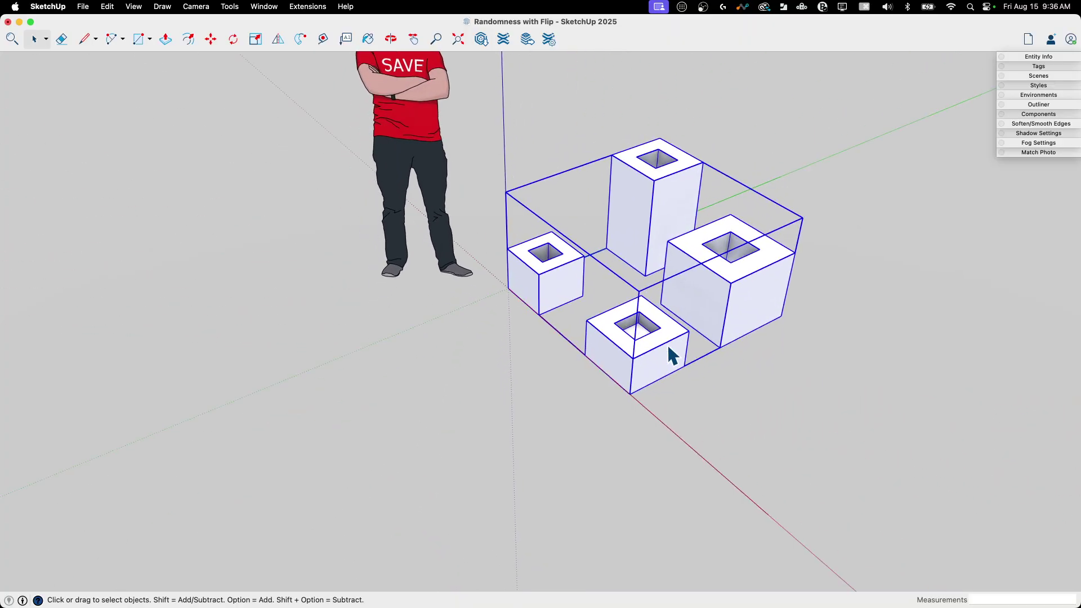
# Inside the group, draw a rectangular ground face surrounding the four boxes and erase the leftover edges.
pyautogui.doubleClick(674, 356)
pyautogui.press('super+2')
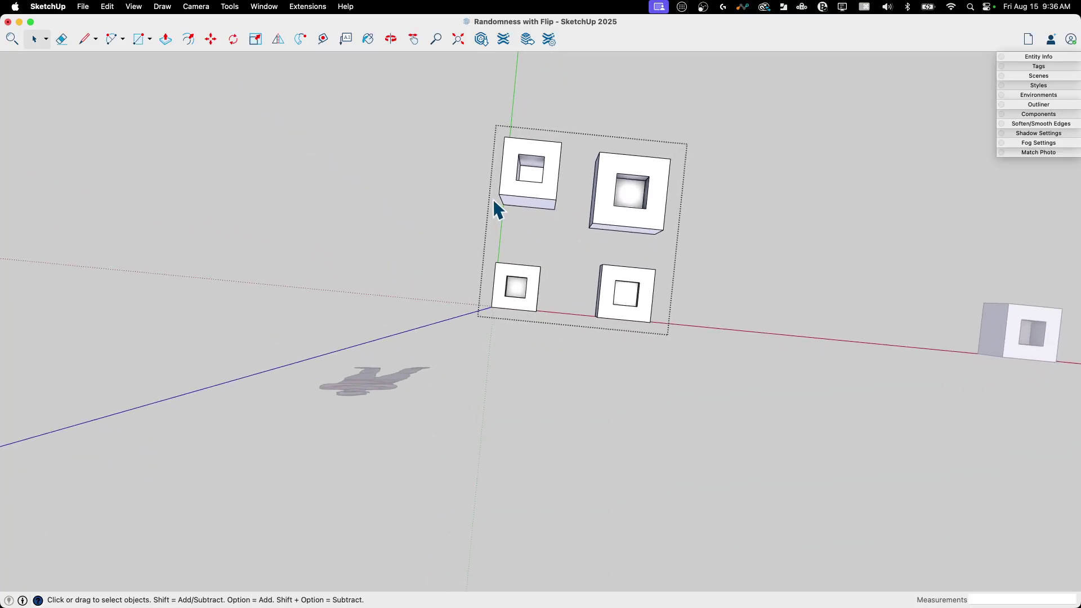
pyautogui.moveTo(493, 198); pyautogui.dragTo(604, 307, button='middle')
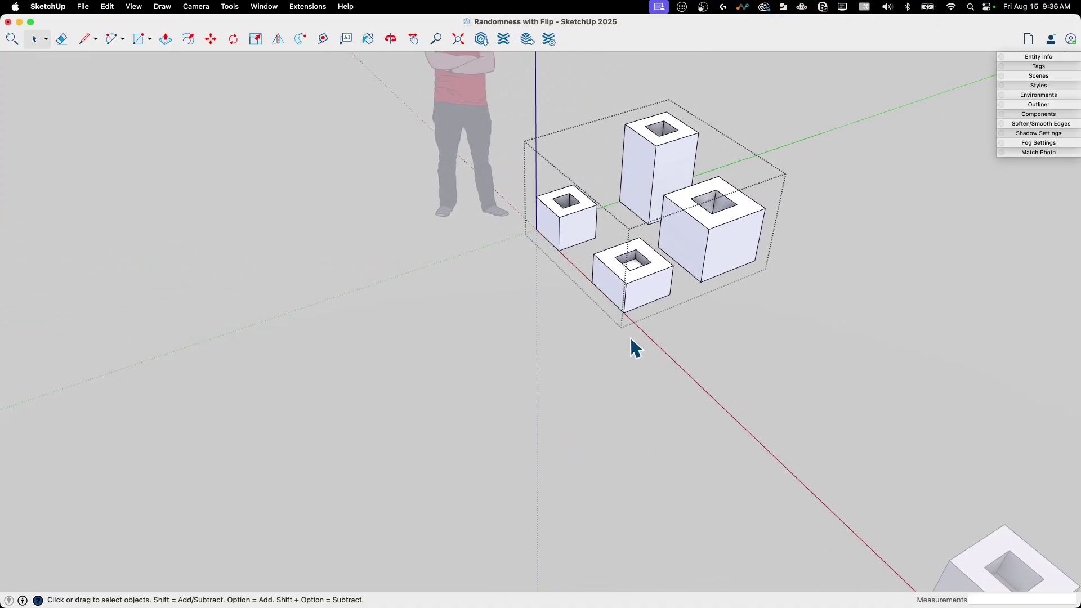
pyautogui.moveTo(631, 340); pyautogui.dragTo(459, 245, button='middle')
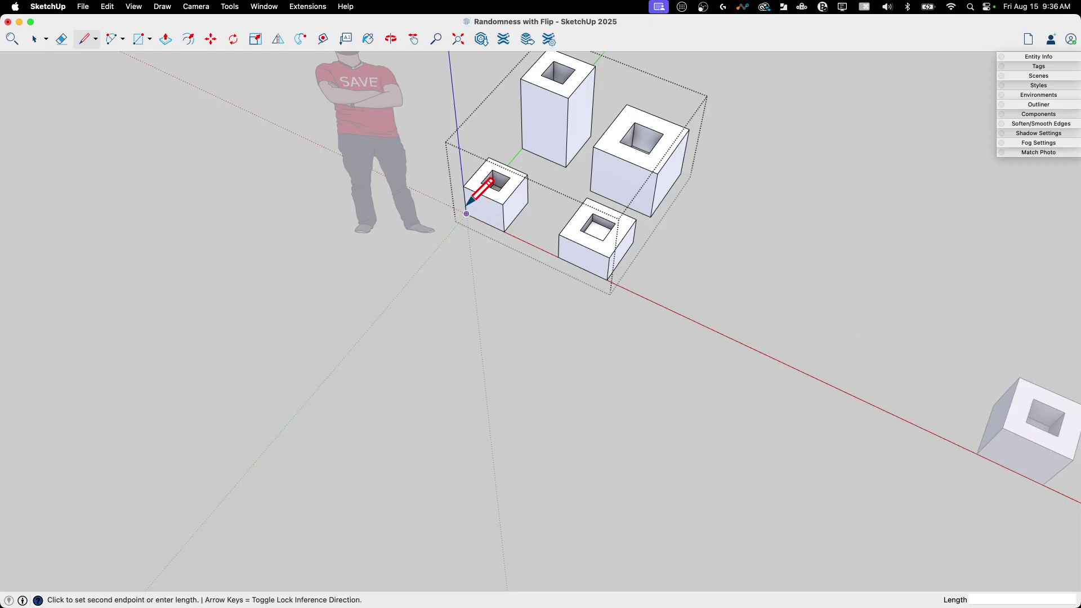
pyautogui.moveTo(496, 150); pyautogui.dragTo(617, 252, button='middle')
pyautogui.press('Escape')
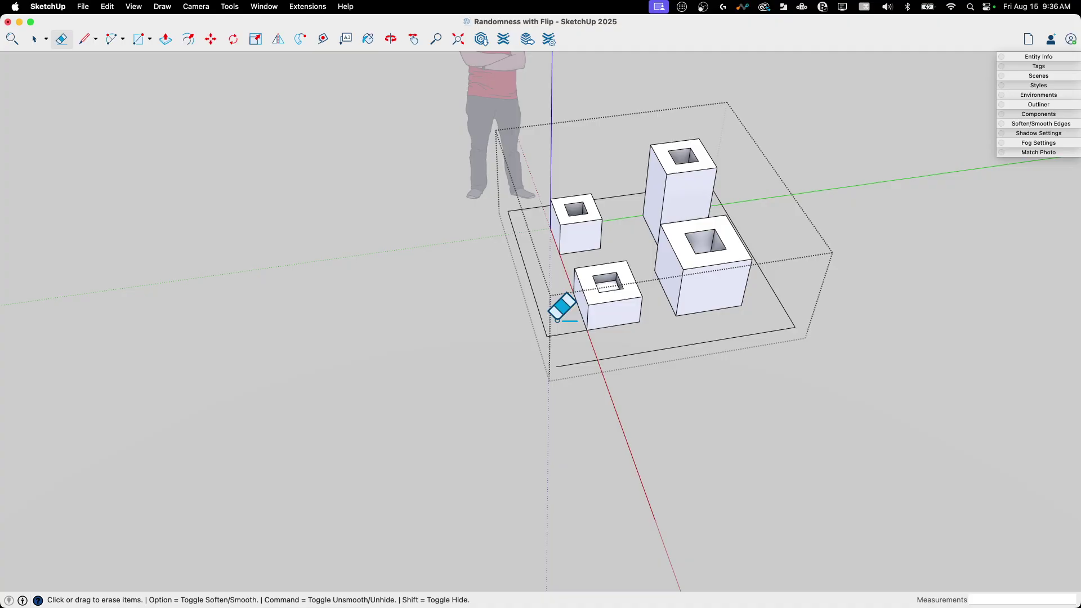
pyautogui.click(556, 366)
pyautogui.press('space')
pyautogui.click(738, 473)
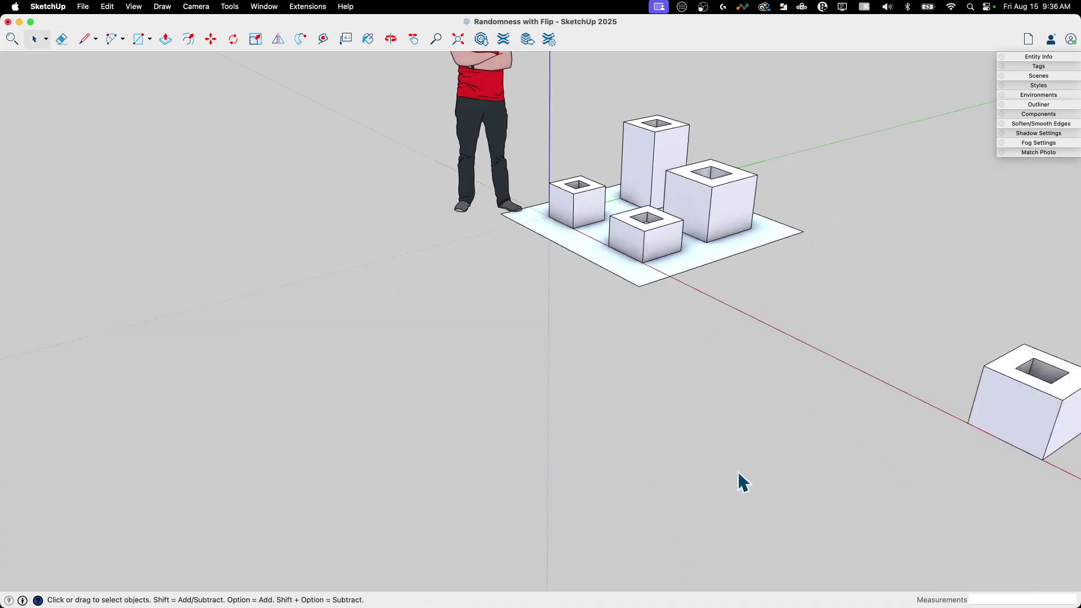
# Move the scale figure farther away from the group of boxes.
pyautogui.moveTo(738, 473); pyautogui.dragTo(600, 357, button='middle')
pyautogui.click(556, 386)
pyautogui.moveTo(555, 387); pyautogui.dragTo(593, 357, button='middle')
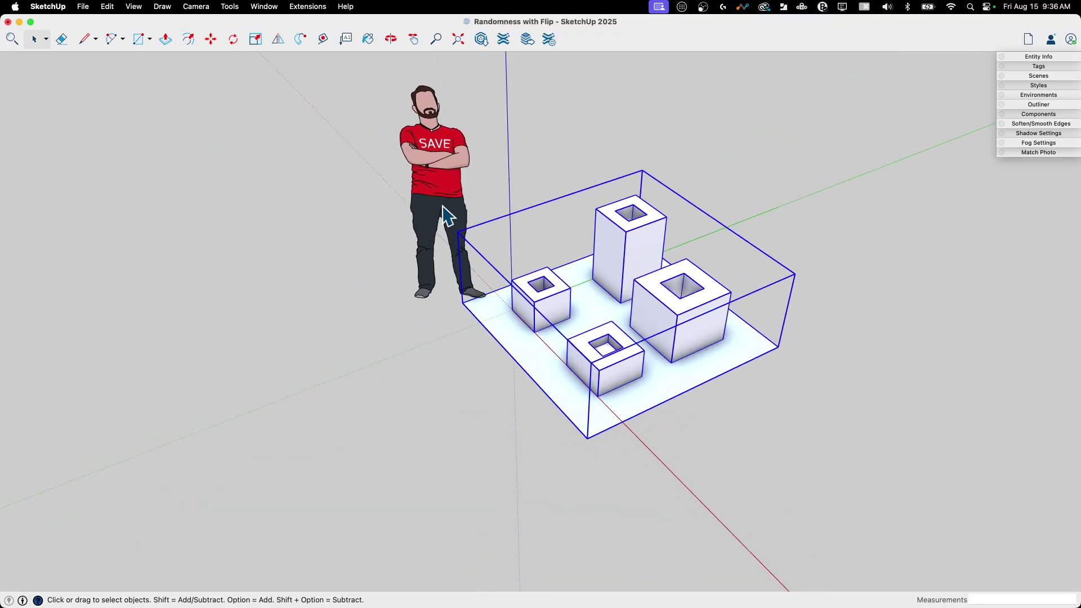
pyautogui.click(444, 209)
pyautogui.press('m')
pyautogui.click(302, 210)
pyautogui.press('space')
# Copy the group about 6' along the green axis, snapping the corner of its ground face edge to edge.
pyautogui.moveTo(302, 210); pyautogui.dragTo(467, 491, button='middle')
pyautogui.click(501, 475)
pyautogui.press('m')
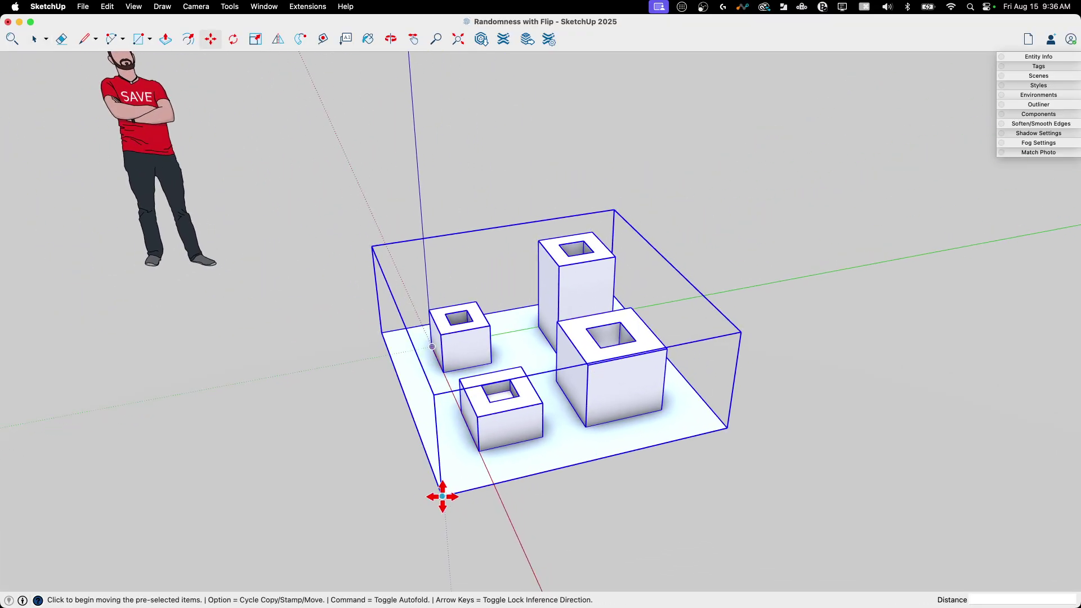
pyautogui.click(442, 497)
pyautogui.press('alt')
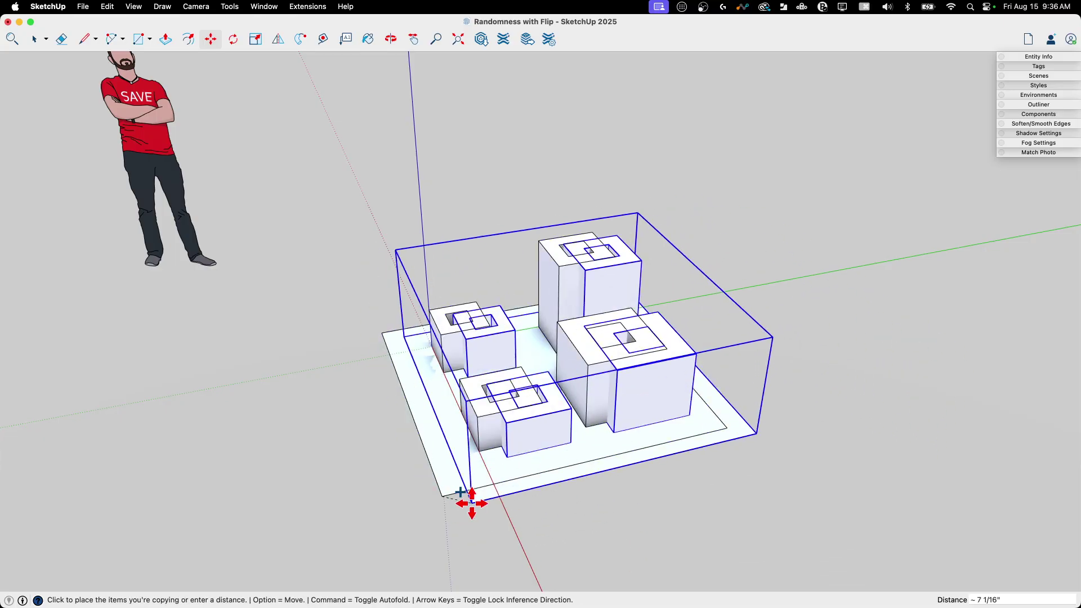
pyautogui.click(726, 425)
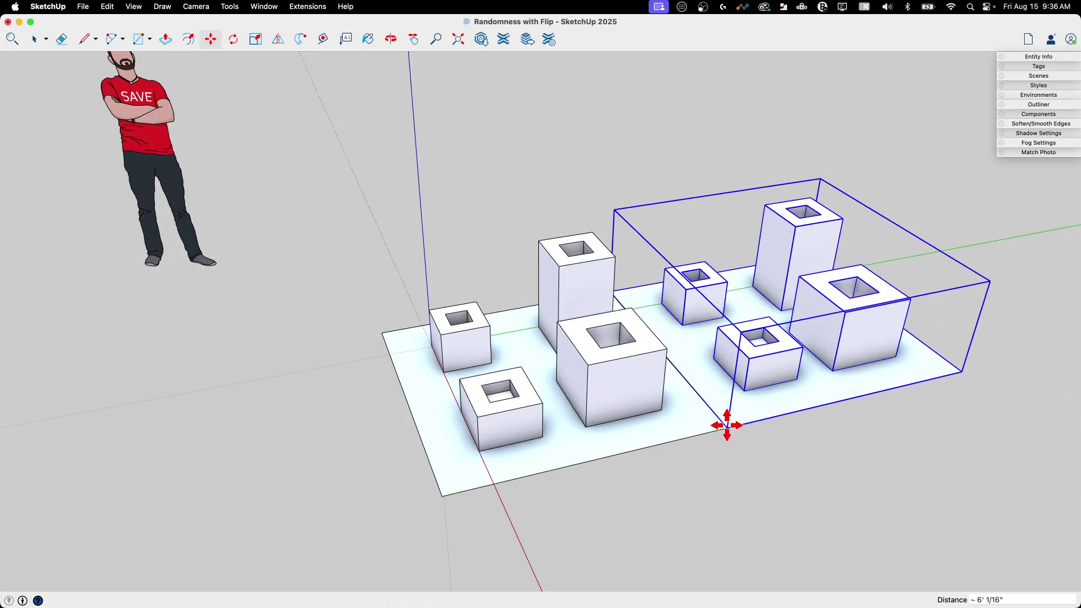
pyautogui.press('space')
# Make a mirrored copy of the group with Flip, using the green plane placed at the ground face's outer edge.
pyautogui.moveTo(726, 427); pyautogui.dragTo(327, 26, button='middle')
pyautogui.click(279, 40)
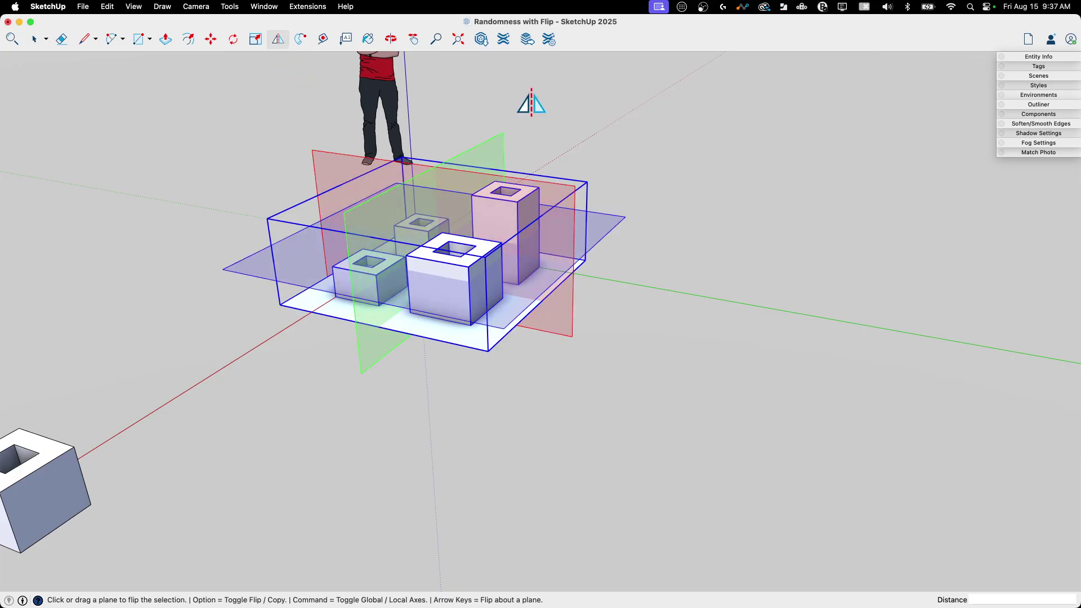
pyautogui.moveTo(368, 231); pyautogui.dragTo(488, 351)
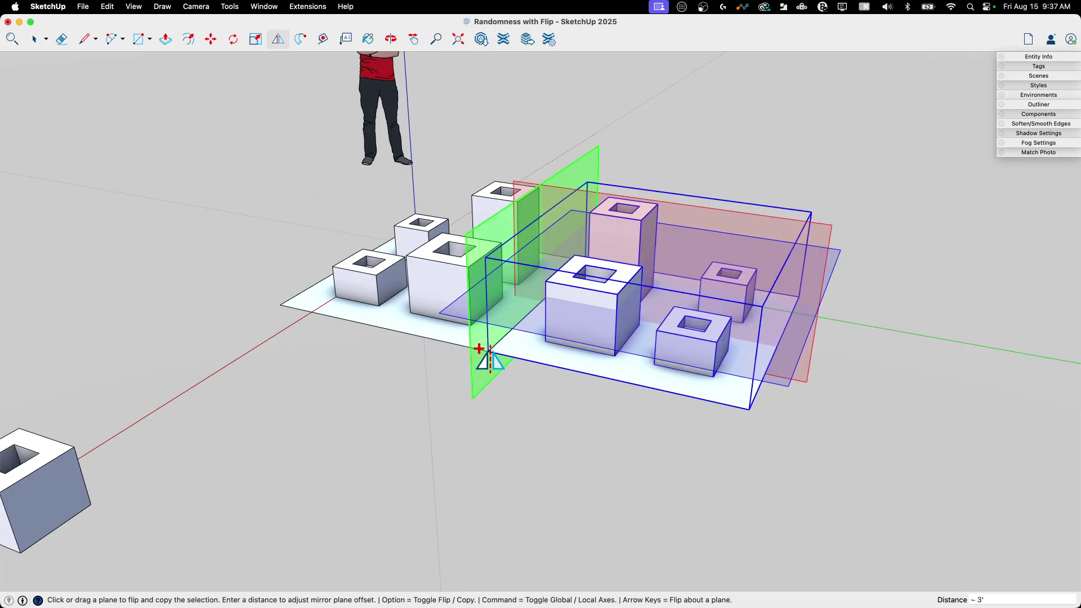
pyautogui.press('space')
# Flip-copy both groups together across the red plane at their outer edge to form a two-by-two block.
pyautogui.moveTo(791, 434); pyautogui.dragTo(473, 282, button='middle')
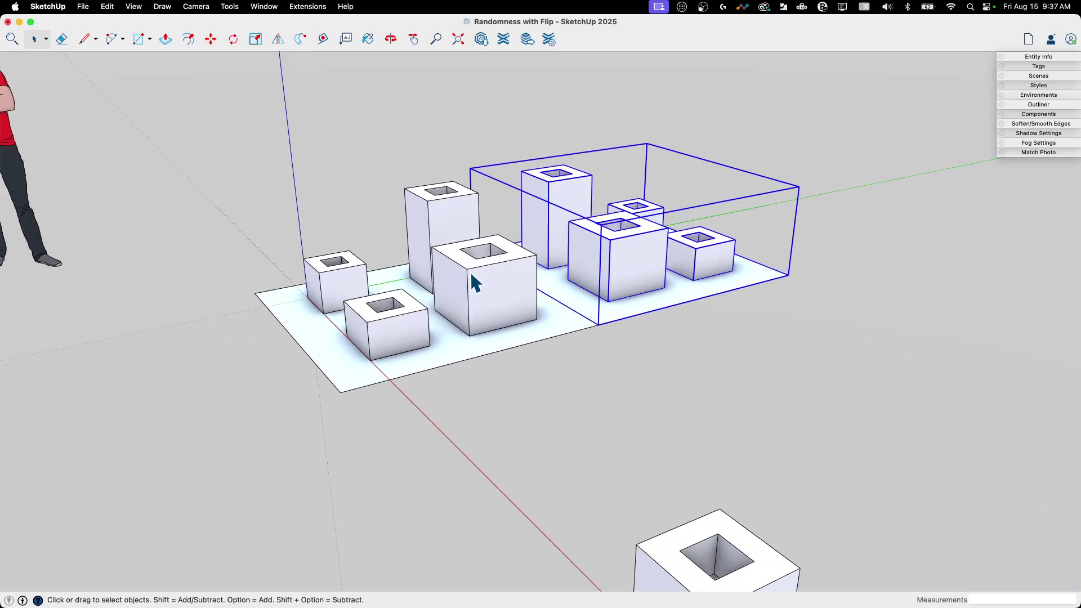
pyautogui.moveTo(516, 145); pyautogui.dragTo(587, 293, button='middle')
pyautogui.keyDown('shift'); pyautogui.click(475, 351); pyautogui.keyUp('shift')
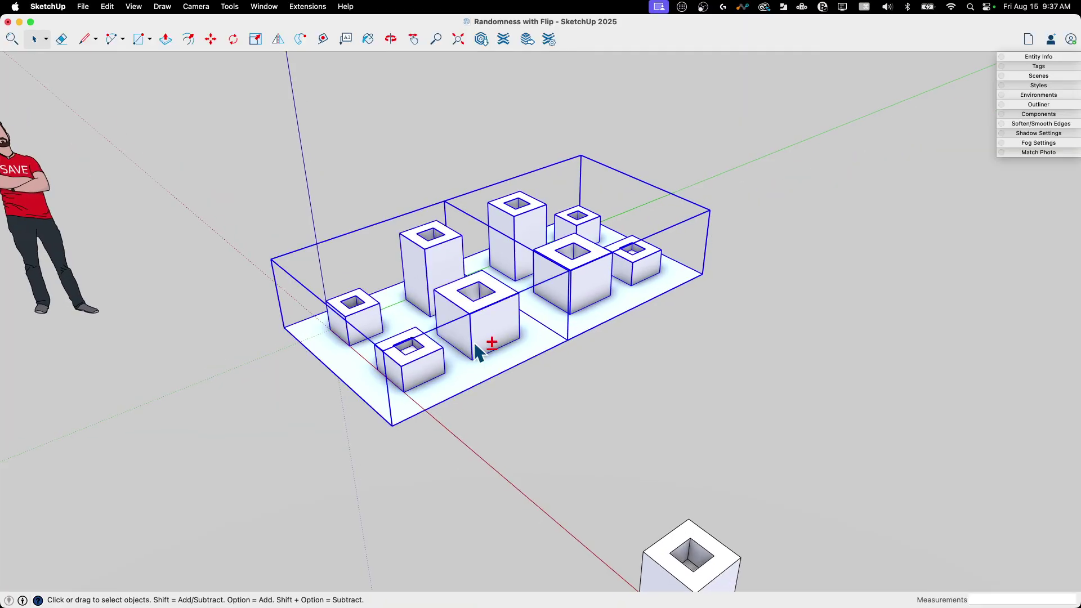
pyautogui.click(278, 40)
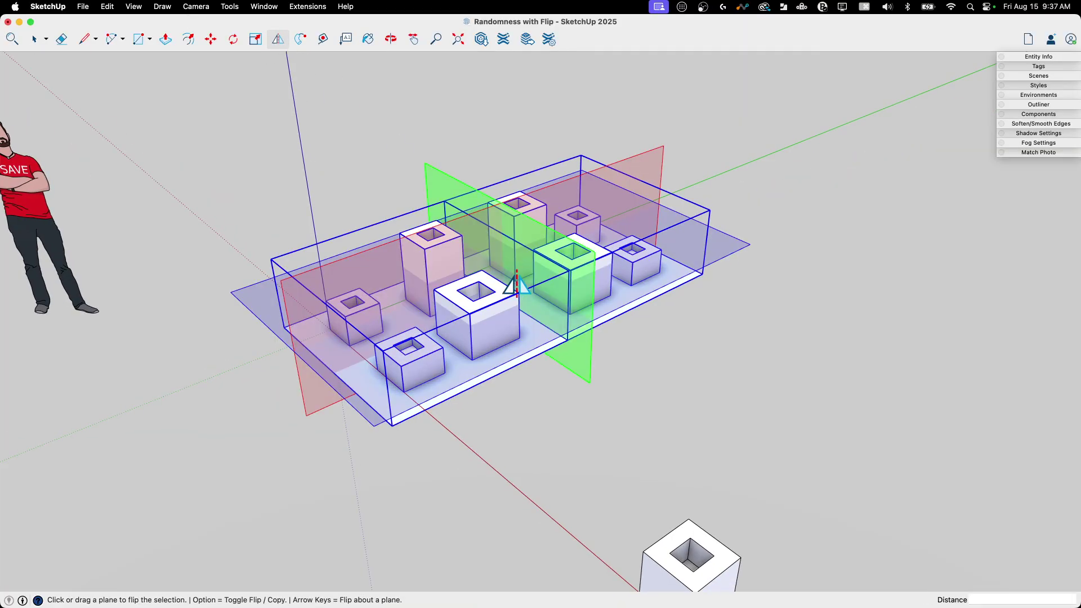
pyautogui.click(566, 343)
pyautogui.press('super+z')
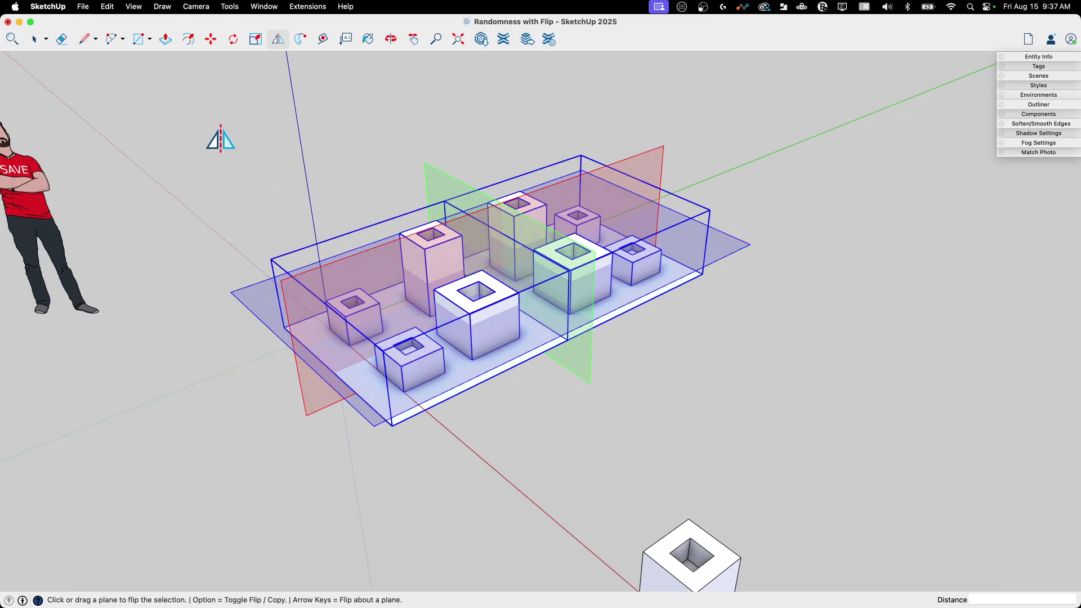
pyautogui.press('alt')
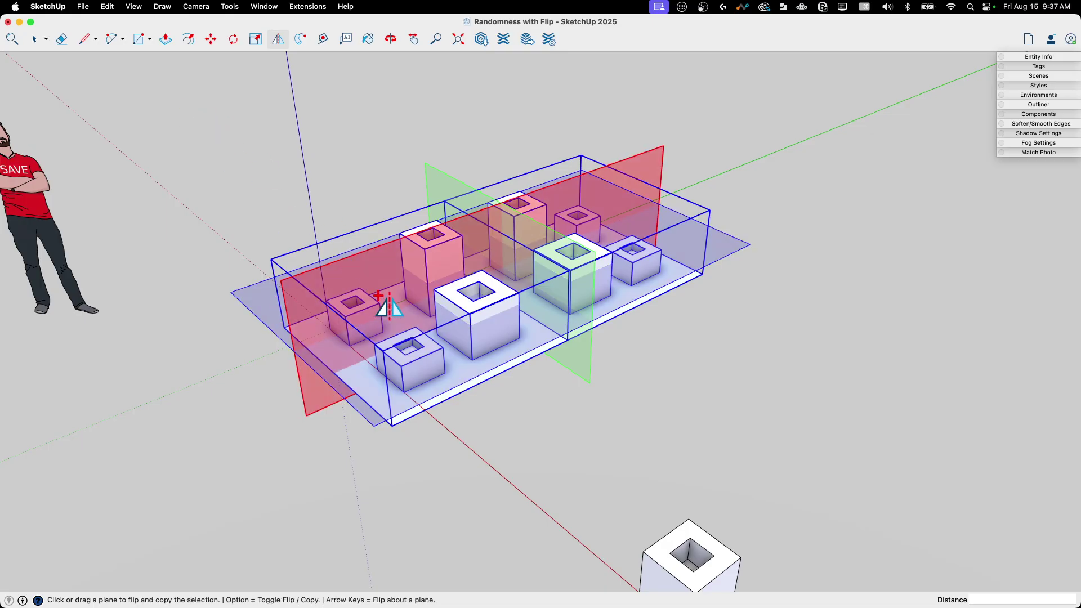
pyautogui.moveTo(378, 265); pyautogui.dragTo(407, 419)
pyautogui.press('space')
pyautogui.click(162, 284)
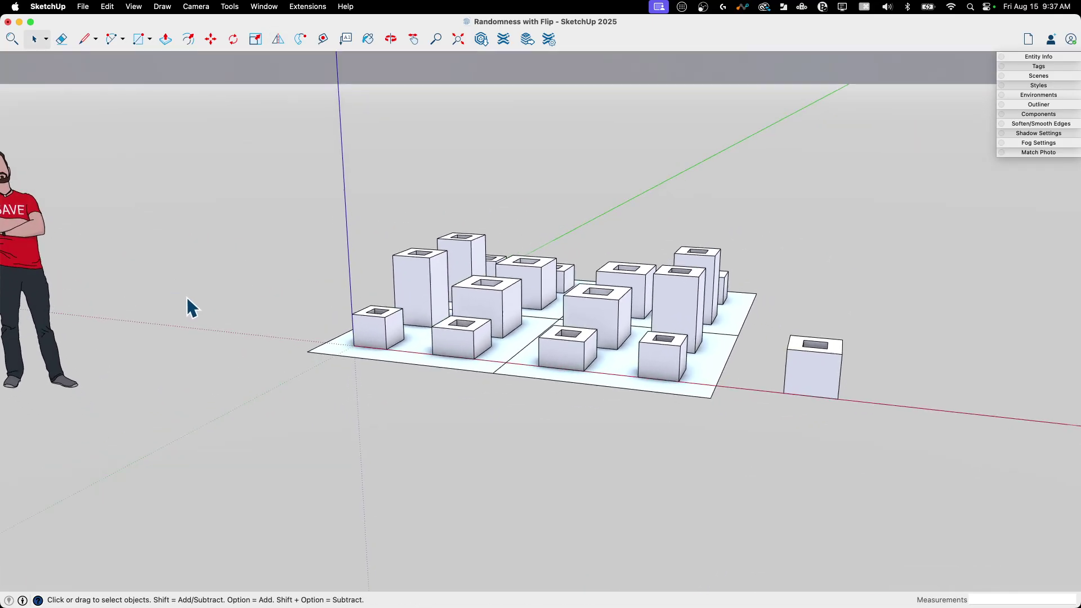
# Swap the positions of the two groups in the row farther along the green axis by moving them corner to corner.
pyautogui.moveTo(192, 306); pyautogui.dragTo(532, 240, button='middle')
pyautogui.click(434, 207)
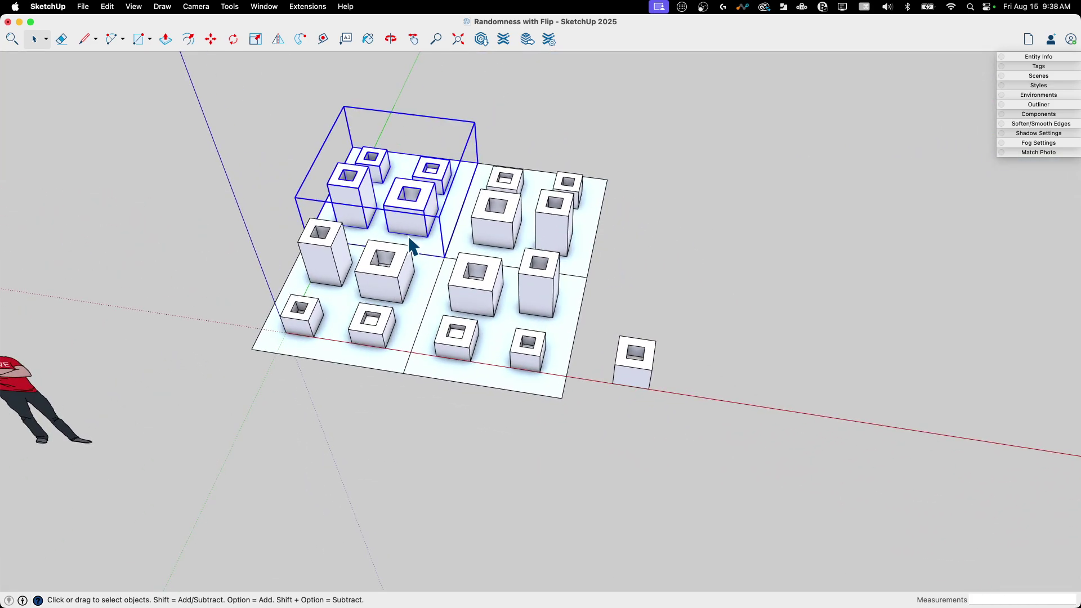
pyautogui.press('m')
pyautogui.click(347, 227)
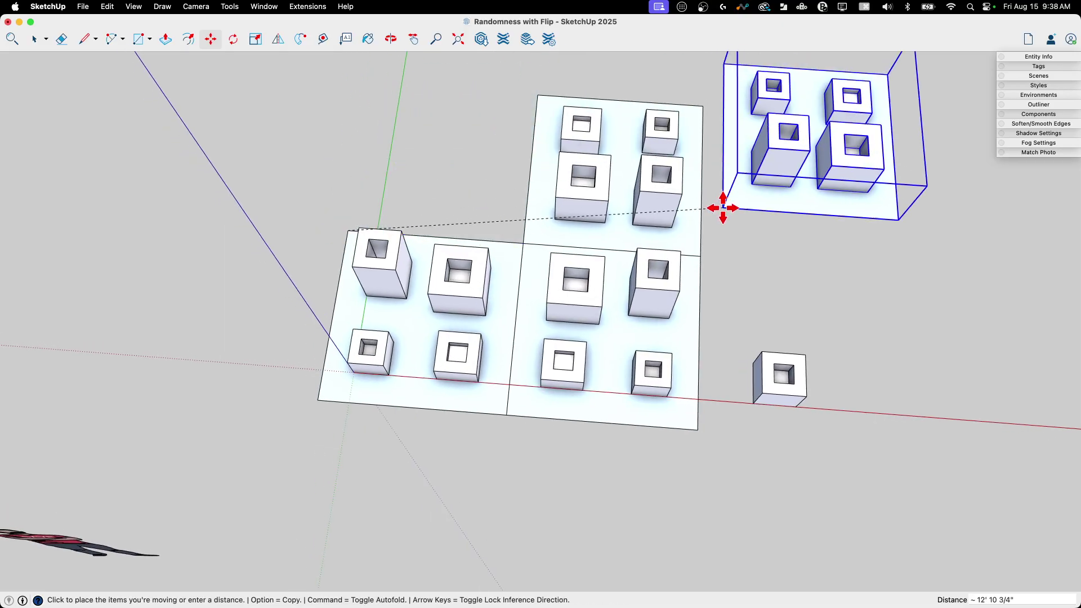
pyautogui.keyDown('shift'); pyautogui.click(674, 238); pyautogui.keyUp('shift')
pyautogui.press('m')
pyautogui.click(884, 268)
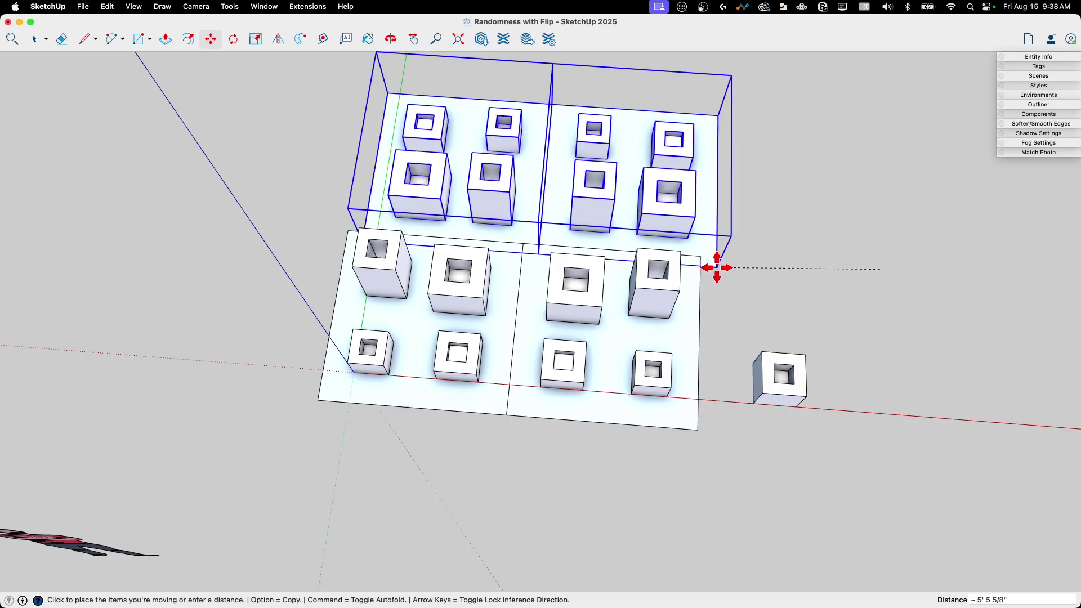
pyautogui.click(696, 254)
pyautogui.moveTo(697, 254); pyautogui.dragTo(443, 341, button='middle')
pyautogui.press('space')
# Swap the positions of the two groups in the row farther along the red axis, realigning them with the block.
pyautogui.click(386, 381)
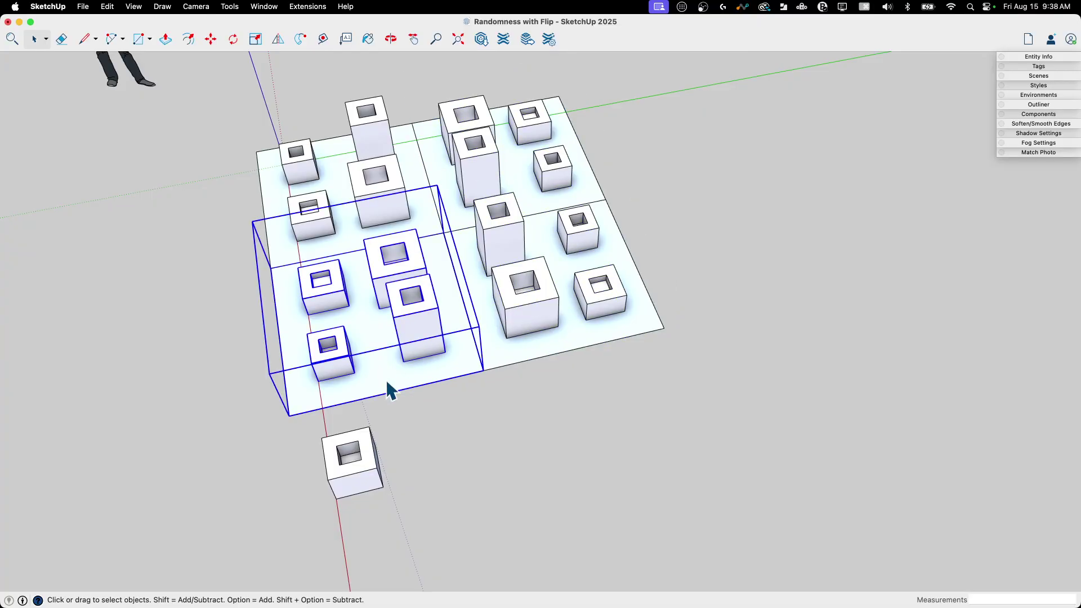
pyautogui.click(290, 419)
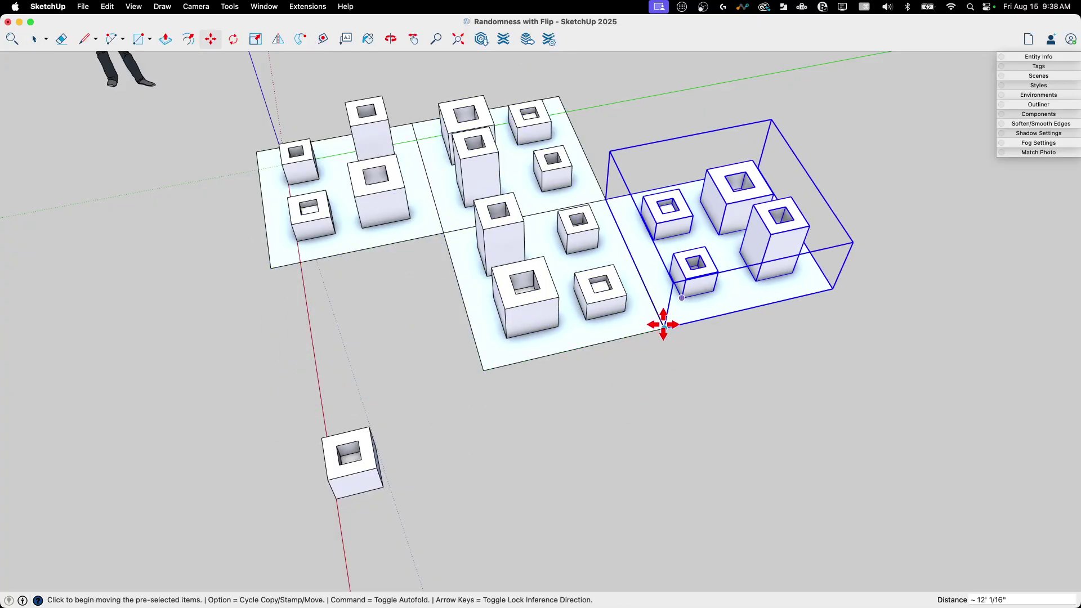
pyautogui.press('space')
pyautogui.keyDown('shift'); pyautogui.click(623, 331); pyautogui.keyUp('shift')
pyautogui.press('m')
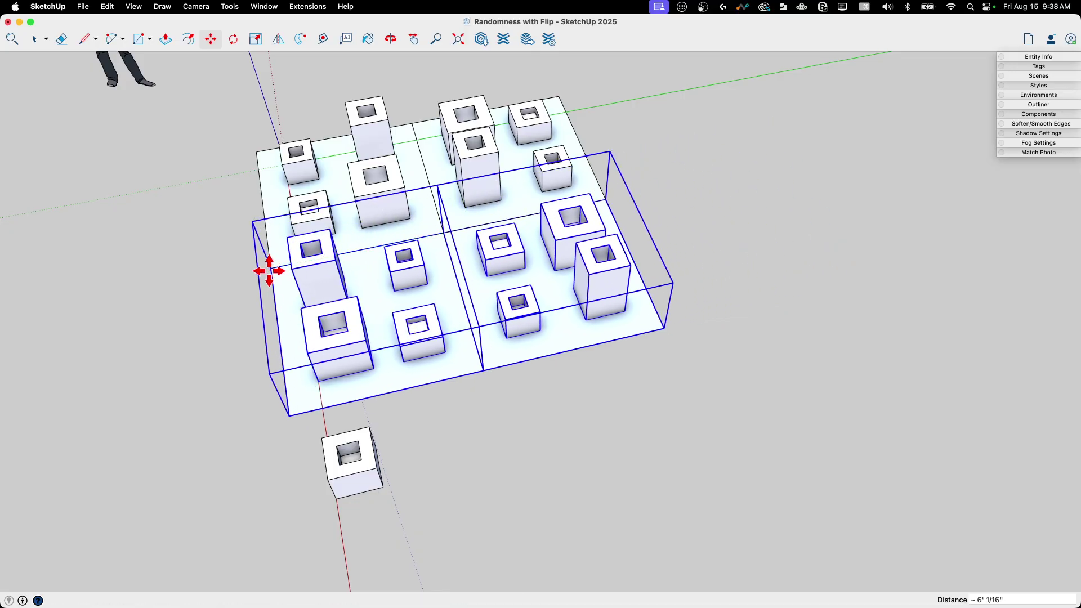
pyautogui.click(269, 270)
pyautogui.press('space')
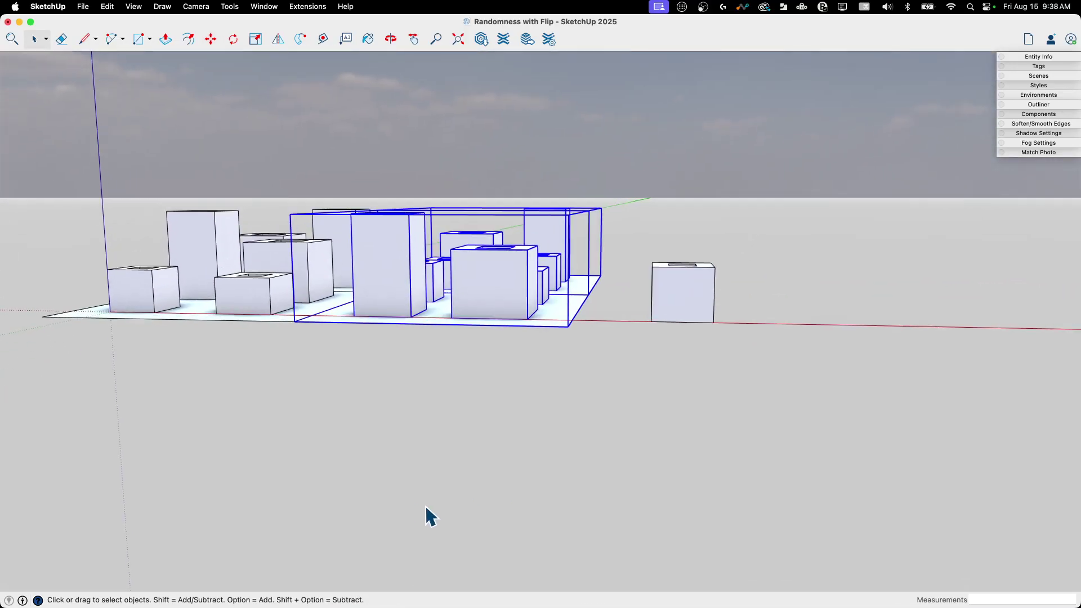
# Copy the whole block of four groups about 12' along the green axis, edge to edge with the original.
pyautogui.moveTo(425, 507); pyautogui.dragTo(396, 208, button='middle')
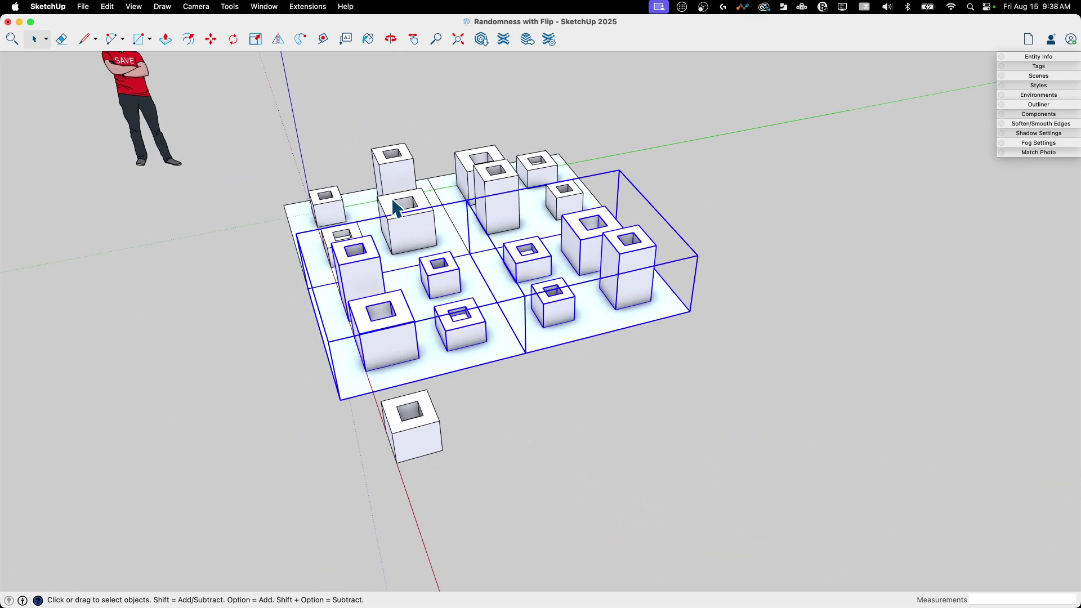
pyautogui.moveTo(338, 285); pyautogui.dragTo(562, 167, button='middle')
pyautogui.moveTo(563, 167); pyautogui.dragTo(408, 295)
pyautogui.moveTo(409, 295); pyautogui.dragTo(357, 340, button='middle')
pyautogui.press('m')
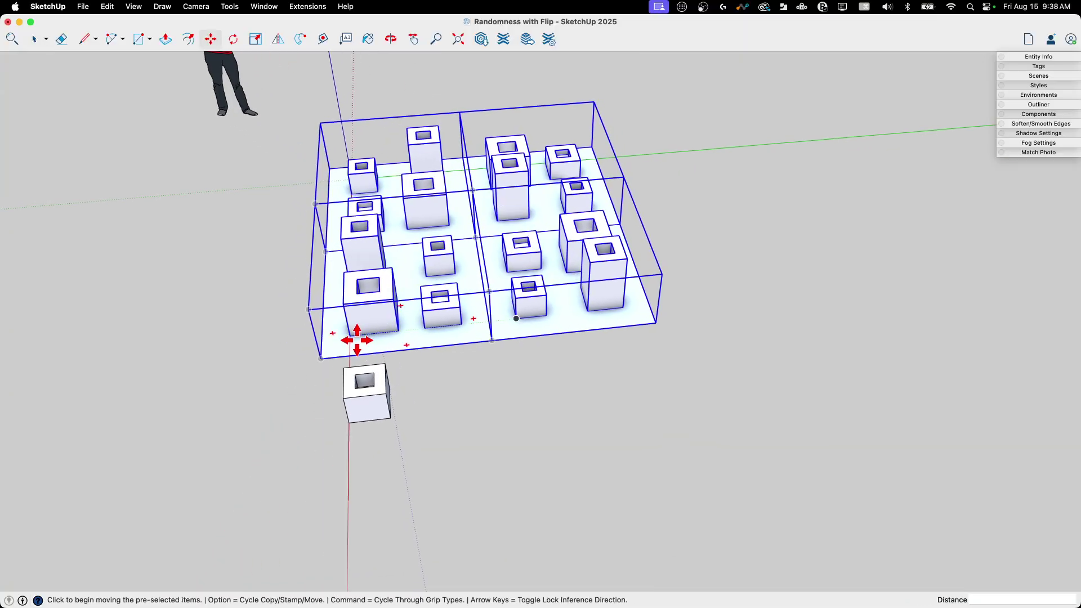
pyautogui.click(320, 356)
pyautogui.press('alt')
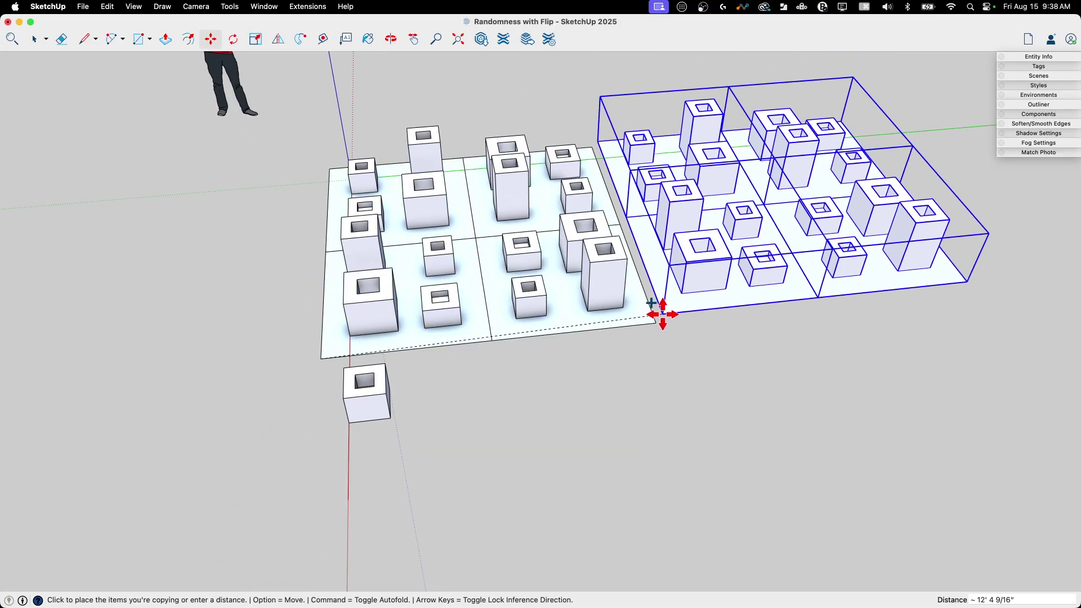
pyautogui.click(641, 325)
pyautogui.moveTo(685, 379); pyautogui.dragTo(392, 70, button='middle')
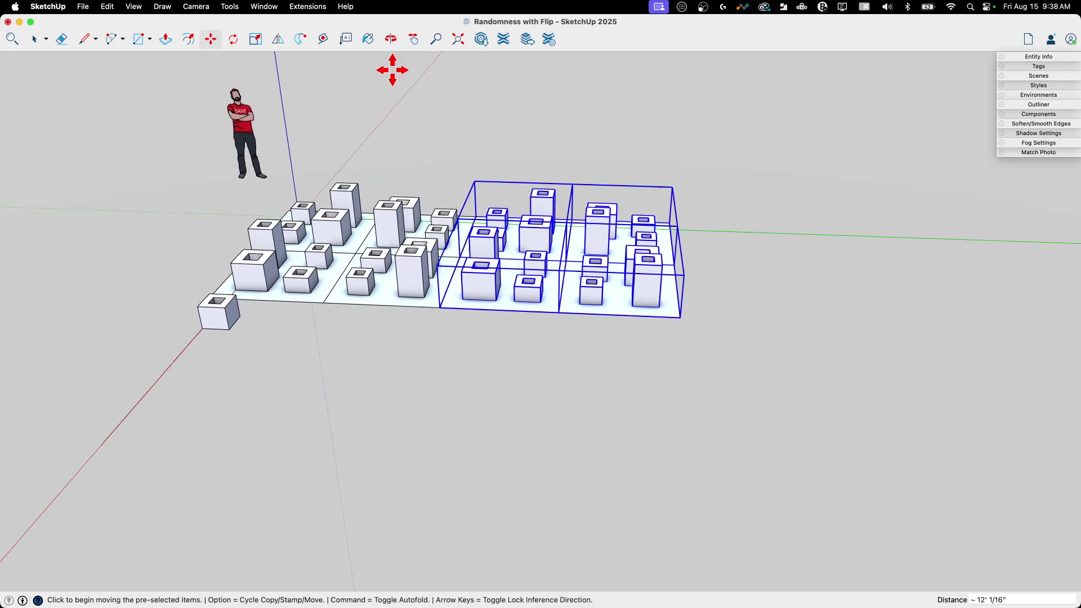
# Make a mirrored copy of the second four-group block across the green plane at its outer edge.
pyautogui.click(278, 39)
pyautogui.moveTo(526, 241)
pyautogui.mouseDown(button='middle')
pyautogui.moveTo(506, 256)
pyautogui.moveTo(511, 248)
pyautogui.mouseUp(button='middle')
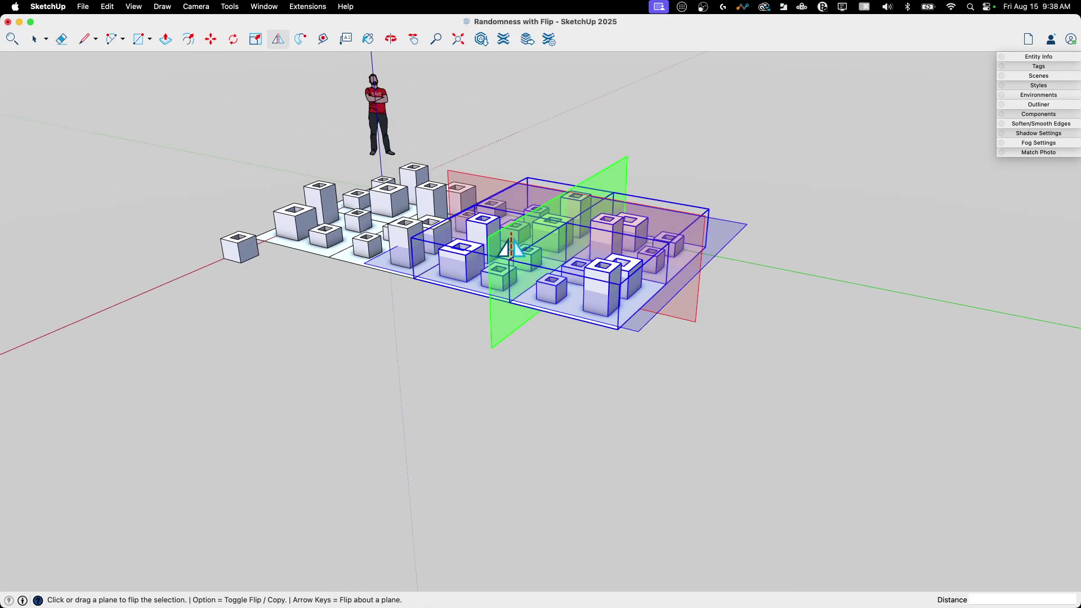
pyautogui.moveTo(511, 248); pyautogui.dragTo(618, 329)
pyautogui.press('alt')
pyautogui.moveTo(622, 343); pyautogui.dragTo(343, 325, button='middle')
pyautogui.moveTo(529, 271); pyautogui.dragTo(801, 284, button='middle')
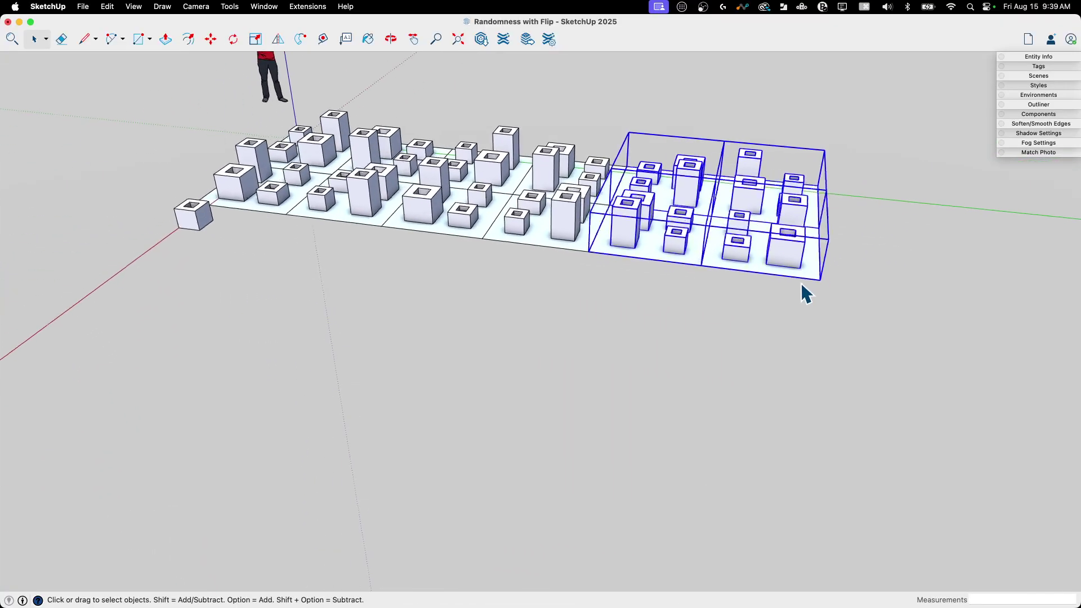
# Flip-copy the endmost column of two groups across the green plane at its outer edge.
pyautogui.click(801, 285)
pyautogui.moveTo(740, 149); pyautogui.dragTo(674, 275)
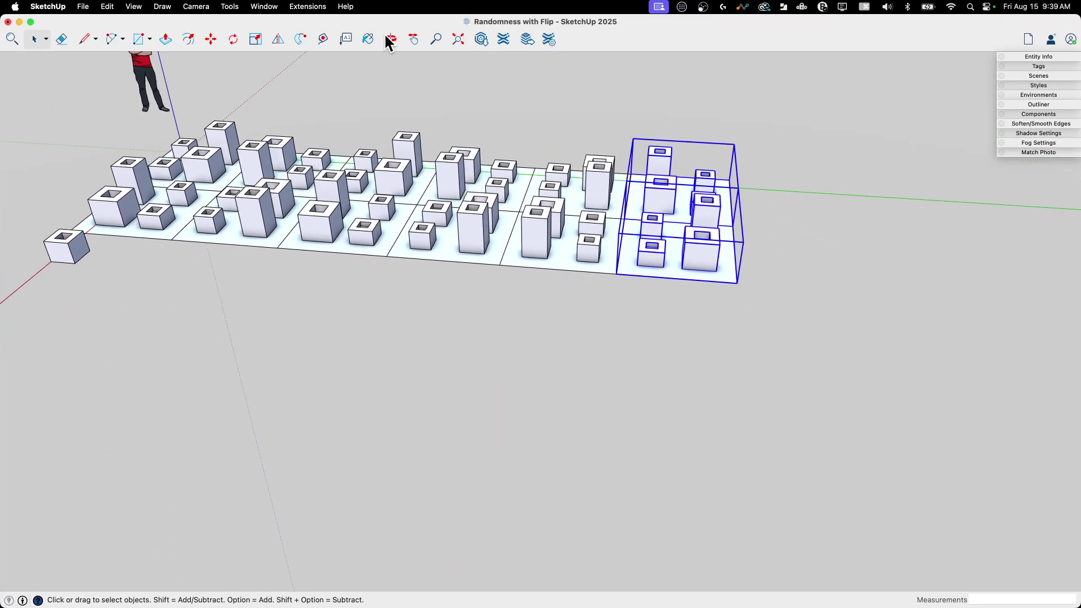
pyautogui.moveTo(265, 121); pyautogui.dragTo(244, 57, button='middle')
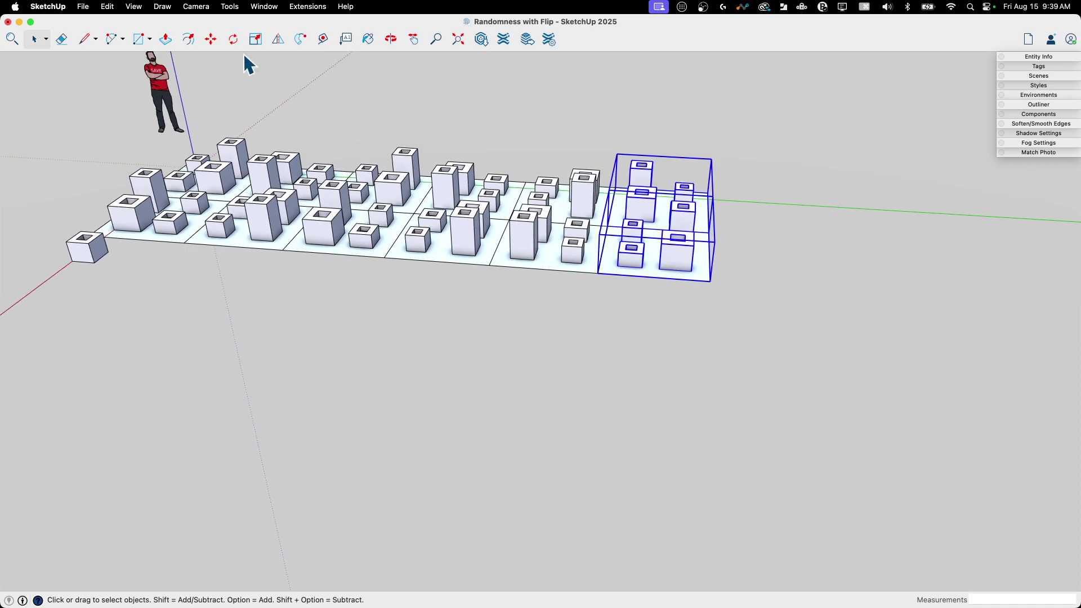
pyautogui.click(278, 39)
pyautogui.moveTo(314, 79); pyautogui.dragTo(748, 326, button='middle')
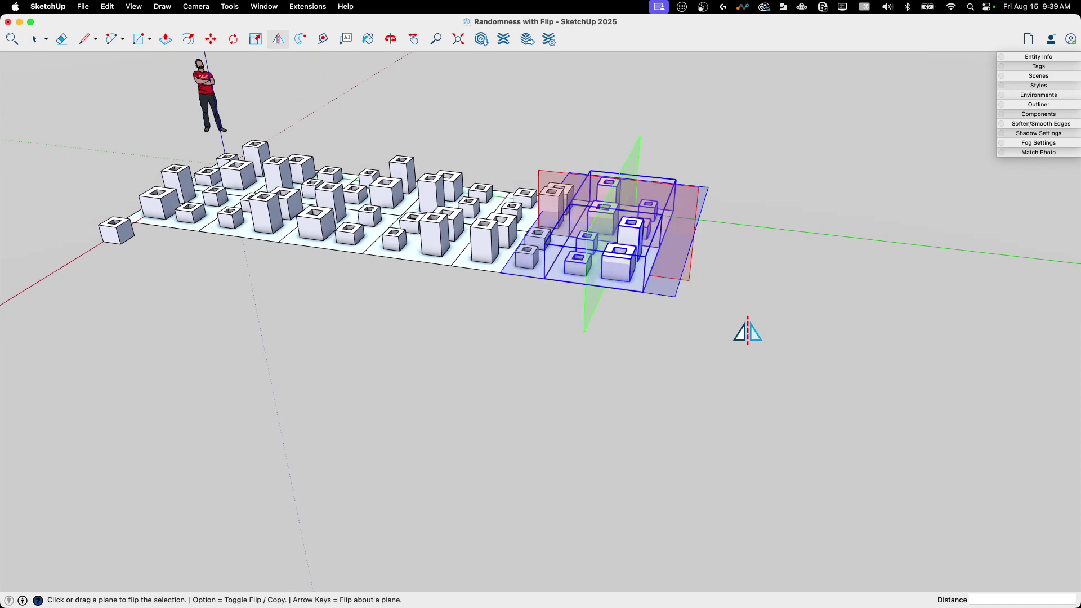
pyautogui.click(606, 253)
pyautogui.press('alt')
pyautogui.moveTo(595, 251); pyautogui.dragTo(643, 292)
pyautogui.press('space')
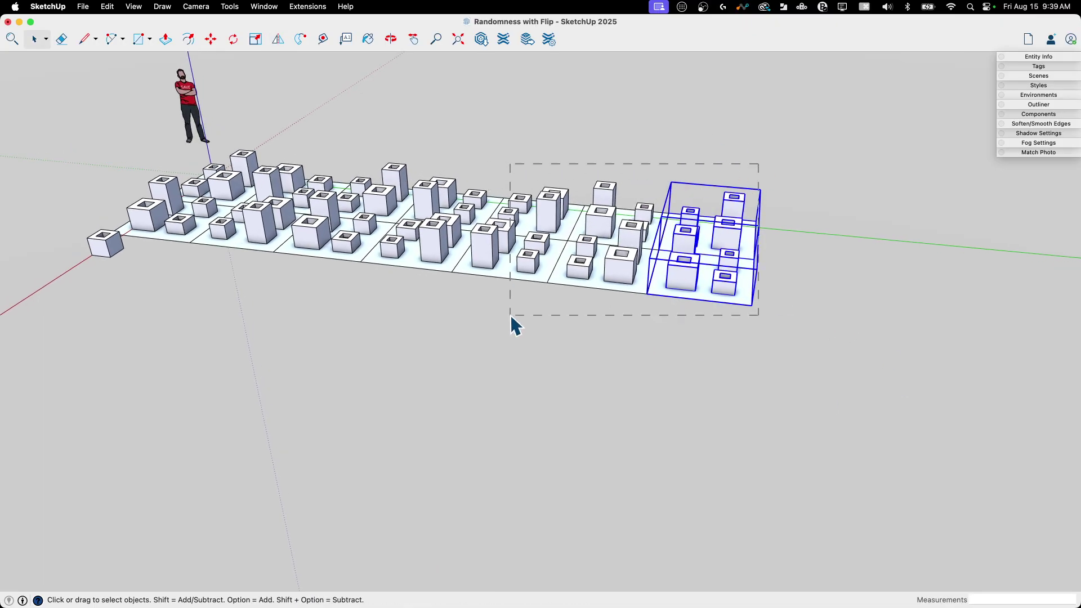
# Make a mirrored copy of the three endmost columns of groups across the green plane at their outer edge.
pyautogui.moveTo(531, 336); pyautogui.dragTo(521, 332)
pyautogui.click(278, 38)
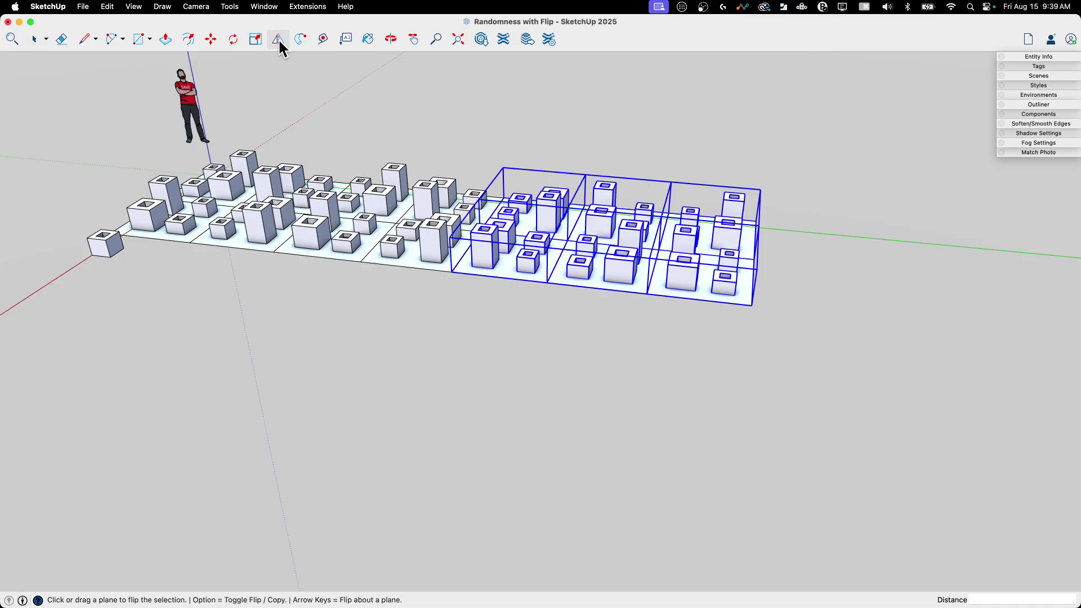
pyautogui.moveTo(762, 337); pyautogui.dragTo(563, 245, button='middle')
pyautogui.press('alt')
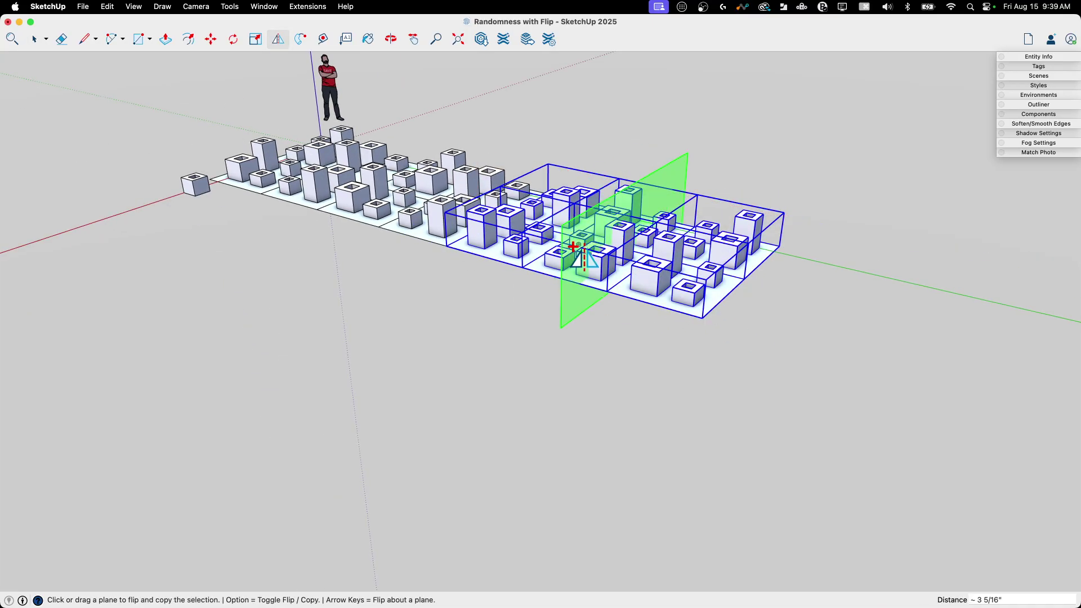
pyautogui.moveTo(703, 318); pyautogui.dragTo(702, 320)
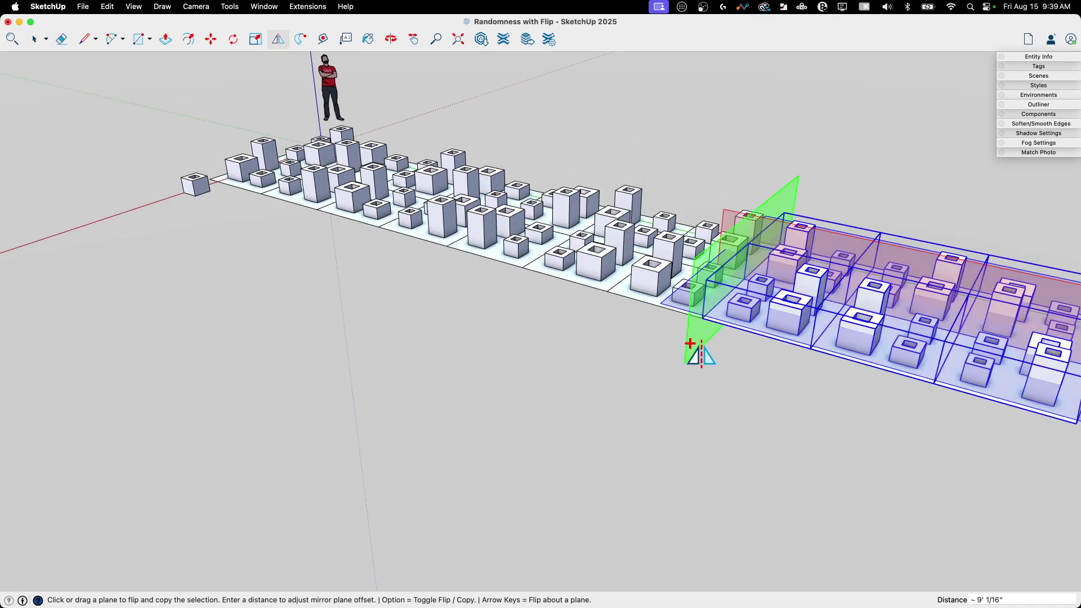
pyautogui.press('space')
pyautogui.moveTo(698, 344); pyautogui.dragTo(657, 385, button='middle')
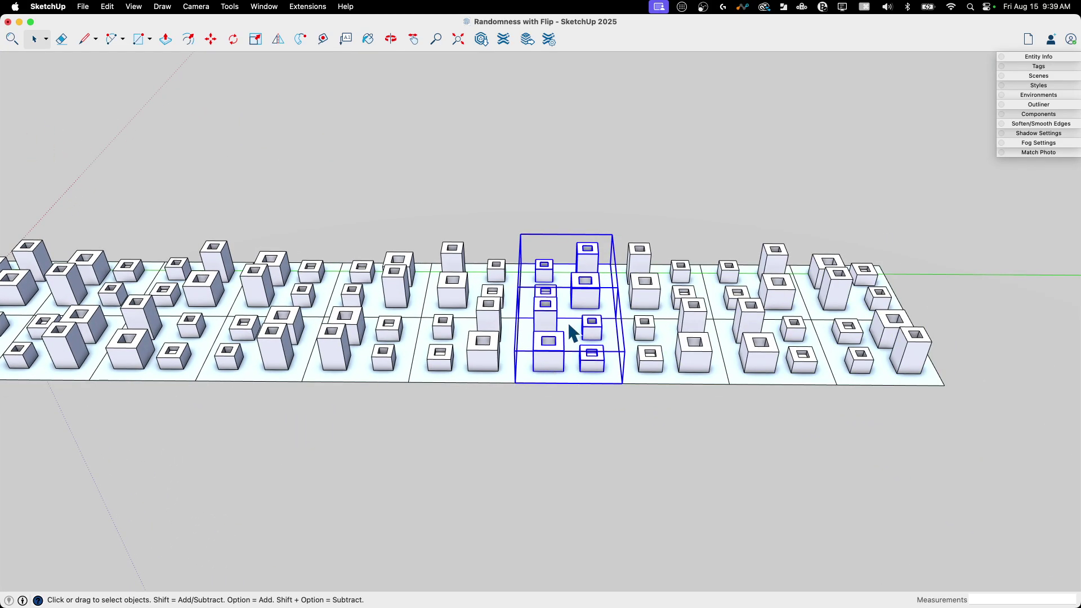
# Flip the fourth column of two groups from the far end of the strip across the red plane.
pyautogui.click(278, 39)
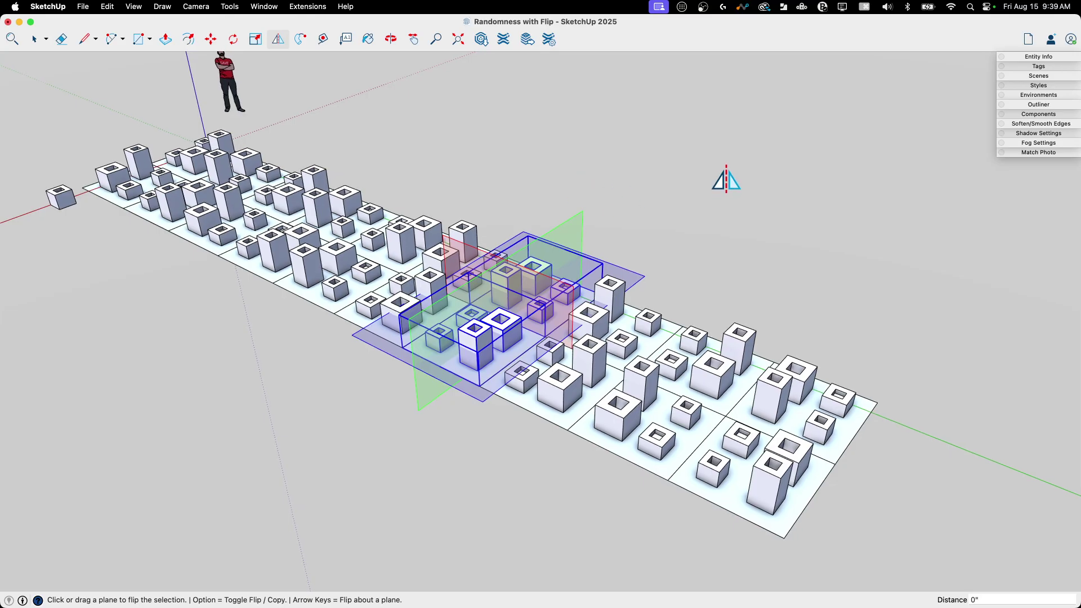
pyautogui.press('space')
pyautogui.click(718, 188)
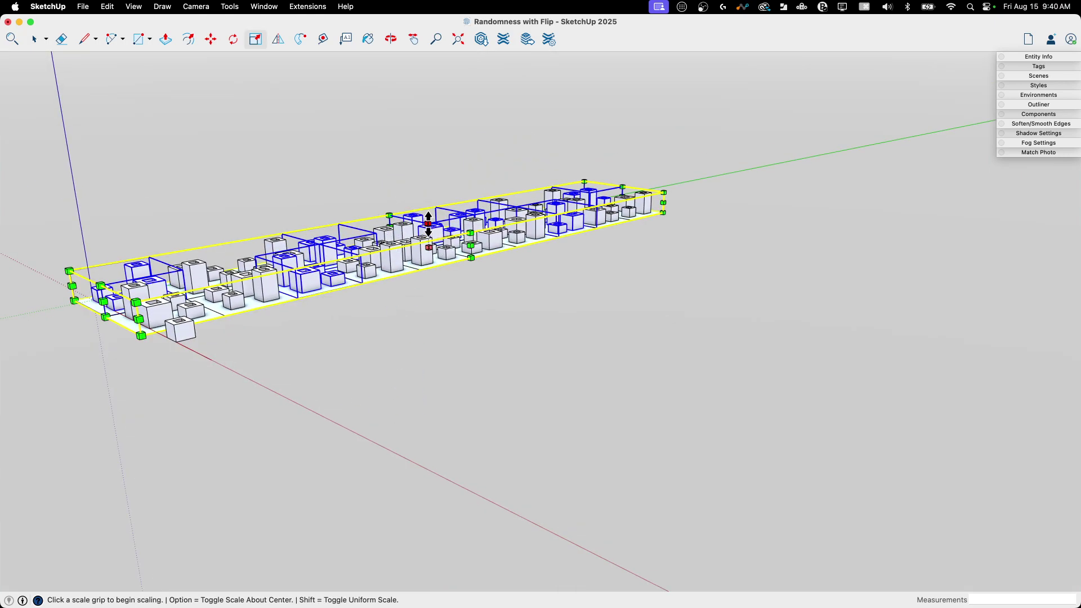
# Scale a scattered selection of groups taller along the blue axis to vary the box heights.
pyautogui.press('space')
pyautogui.click(482, 361)
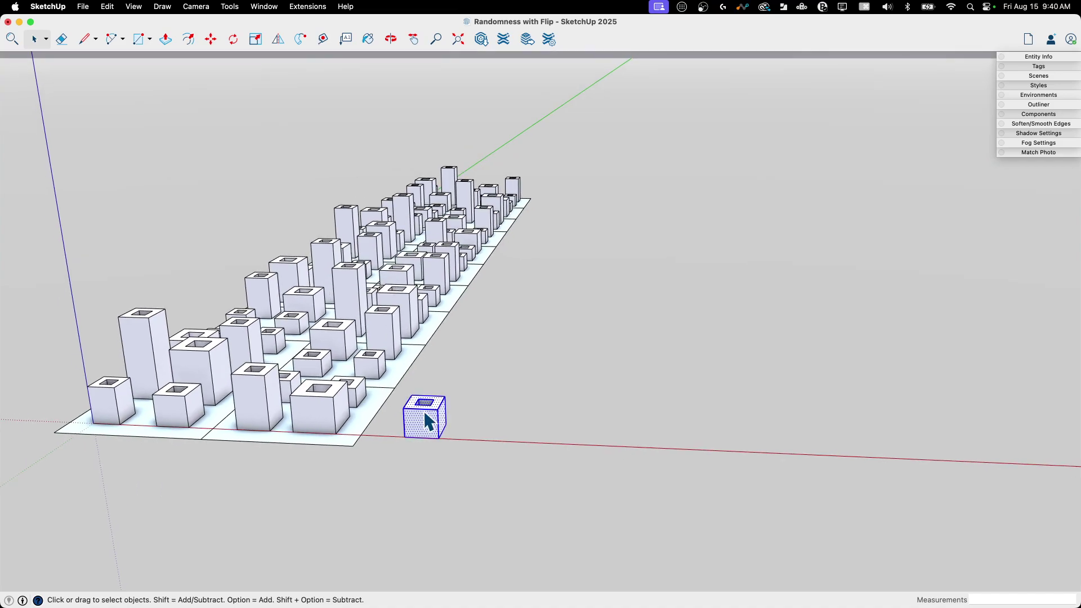
# Delete the leftover single hollow box standing beside the field near the red axis.
pyautogui.click(422, 414)
pyautogui.press('Delete')
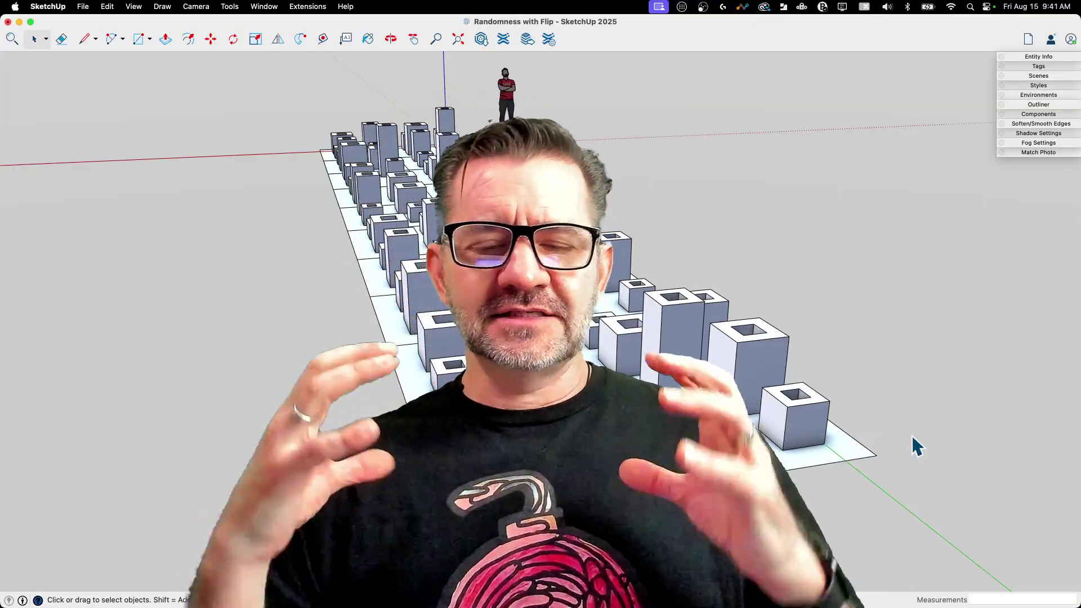
# Examine the finished field of hollow boxes from its far end at low and raised viewing angles.
pyautogui.hscroll(-2, 916, 446)
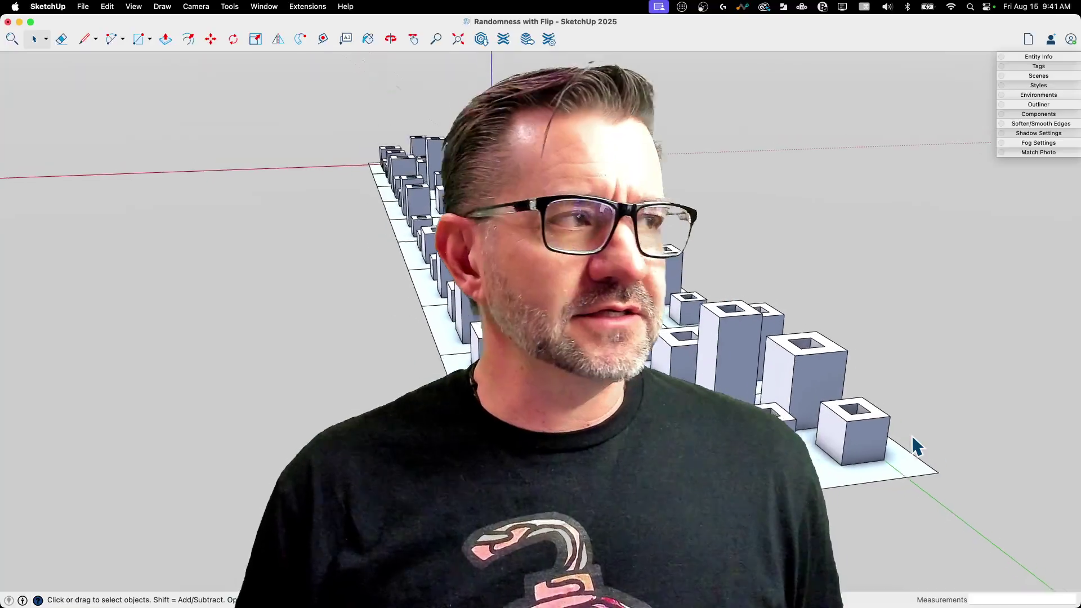
pyautogui.scroll(-5, 916, 446)
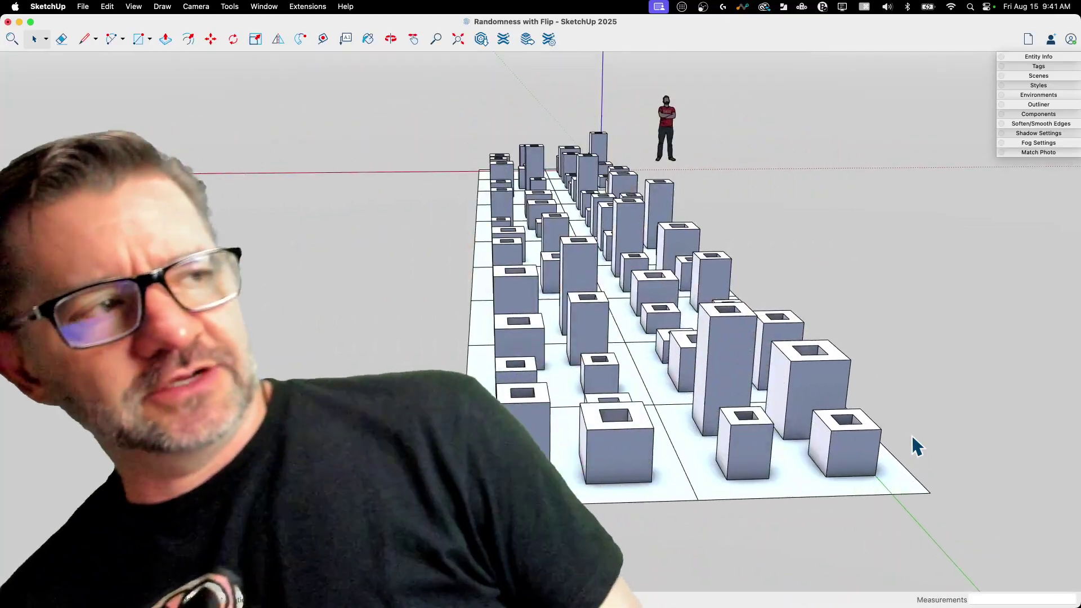
pyautogui.moveTo(912, 437); pyautogui.dragTo(913, 437, button='middle')
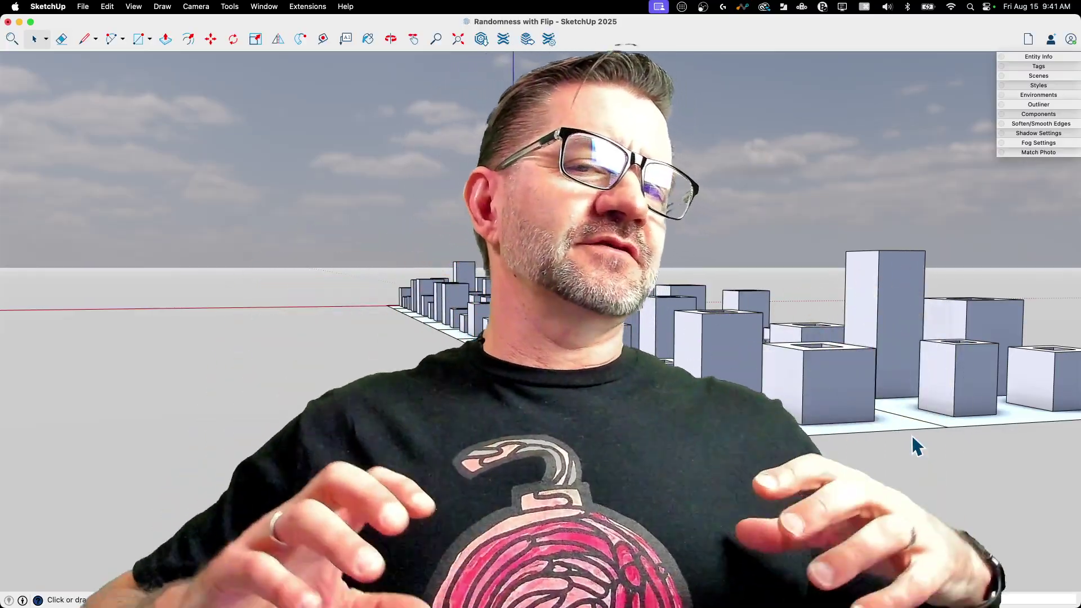
pyautogui.scroll(-10, 909, 471)
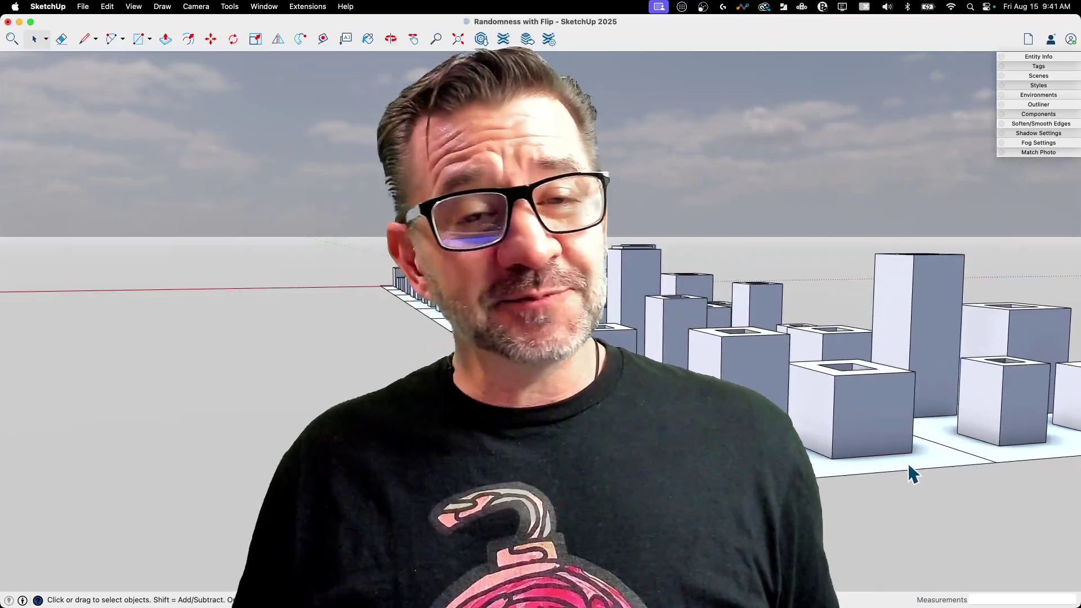
pyautogui.scroll(-3, 910, 473)
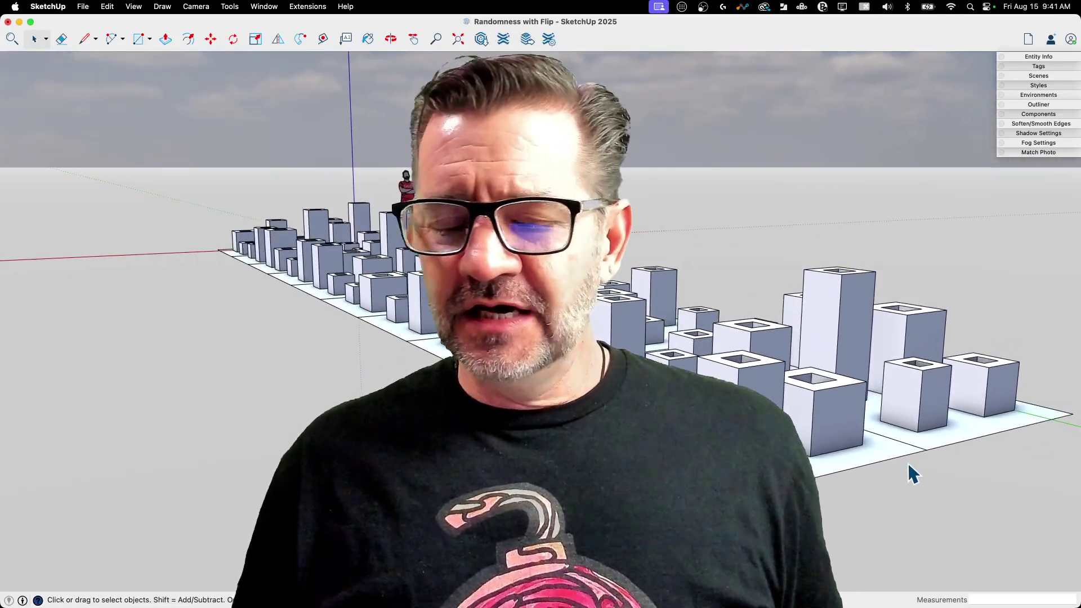
pyautogui.scroll(1, 908, 465)
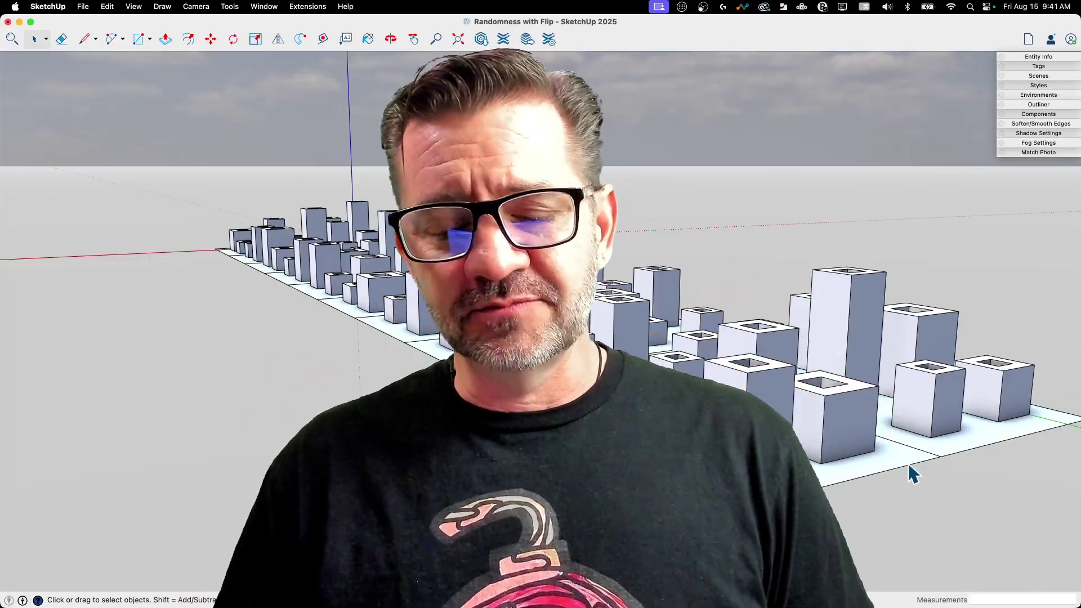
pyautogui.scroll(-5, 912, 473)
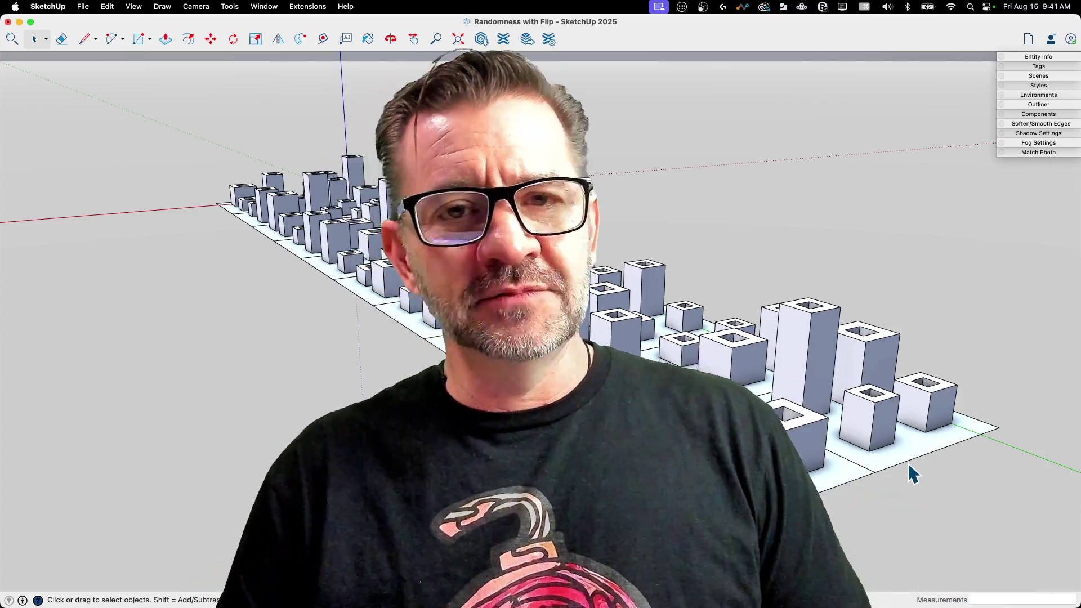
pyautogui.moveTo(909, 465); pyautogui.dragTo(909, 465, button='middle')
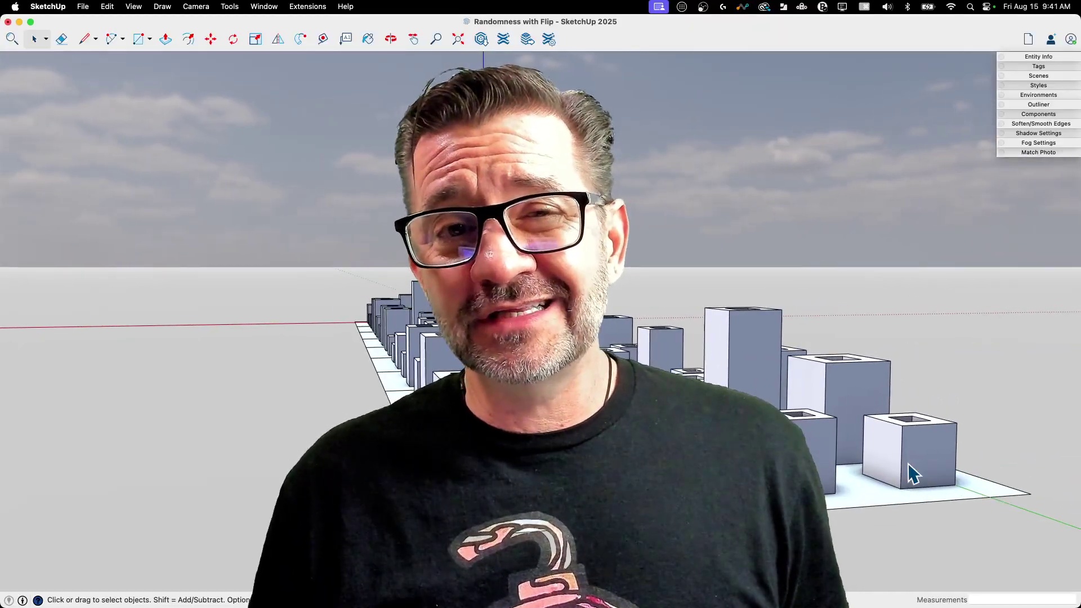